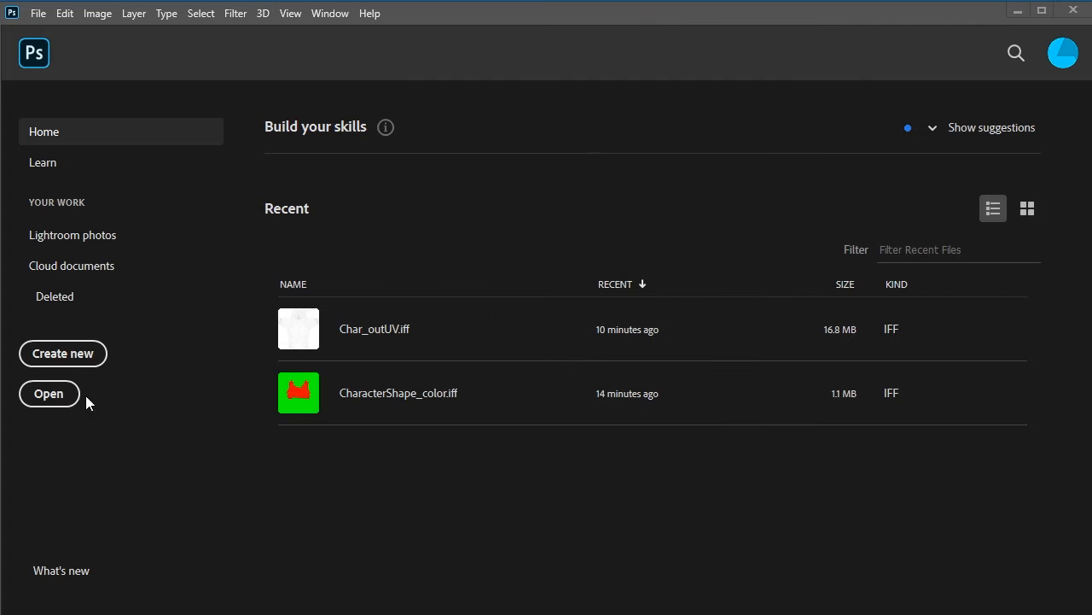
Step: Open CharacterShape_color.iff from the paint subfolder of sourceimages/3dPaintTextures in the AR387_SP20_Maya project
click(49, 397)
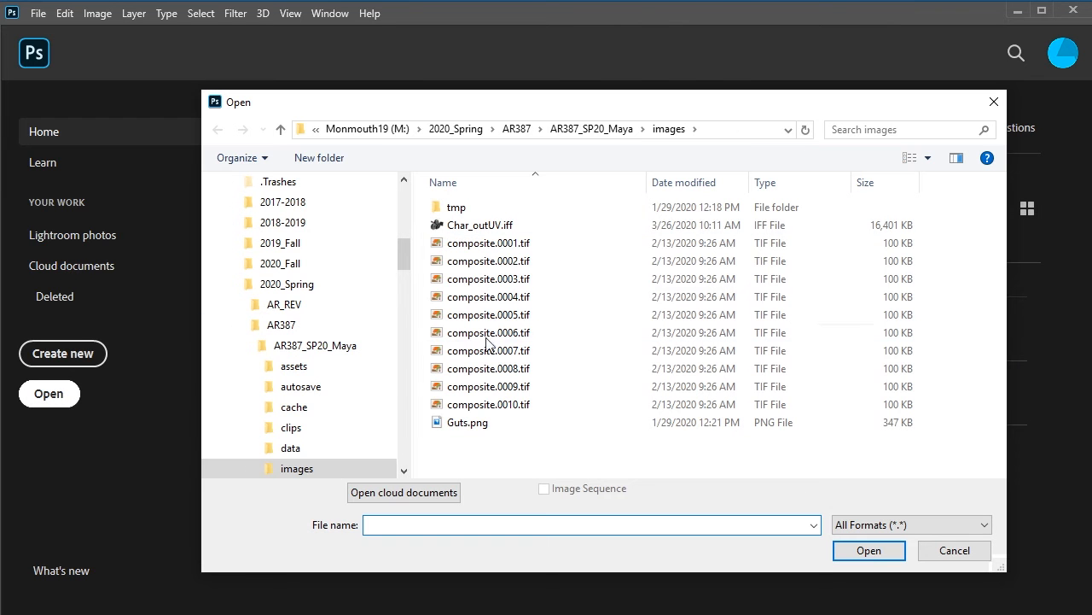
click(303, 346)
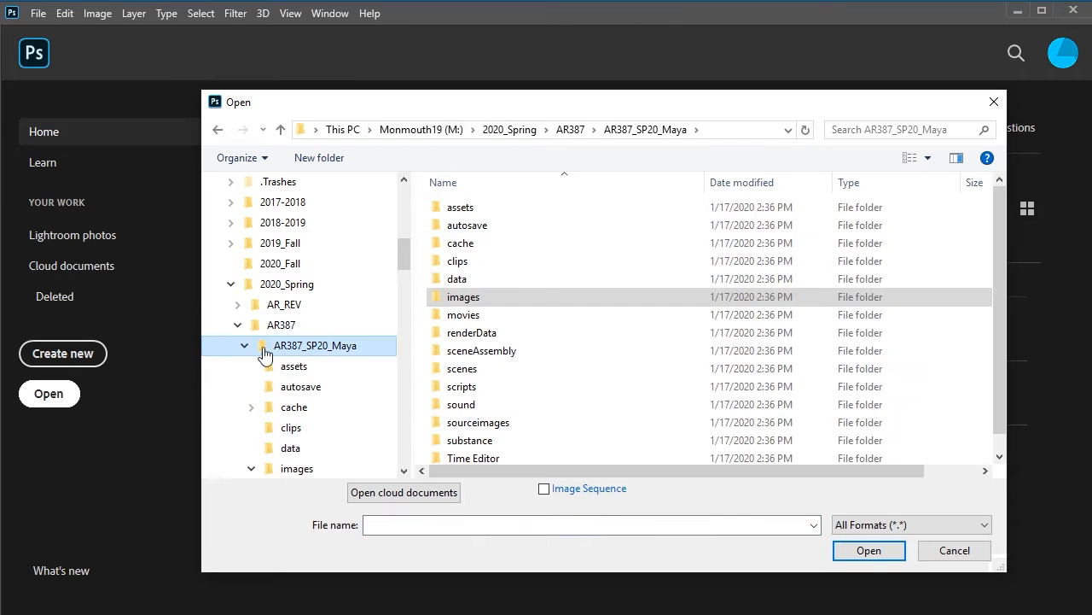
double_click(480, 424)
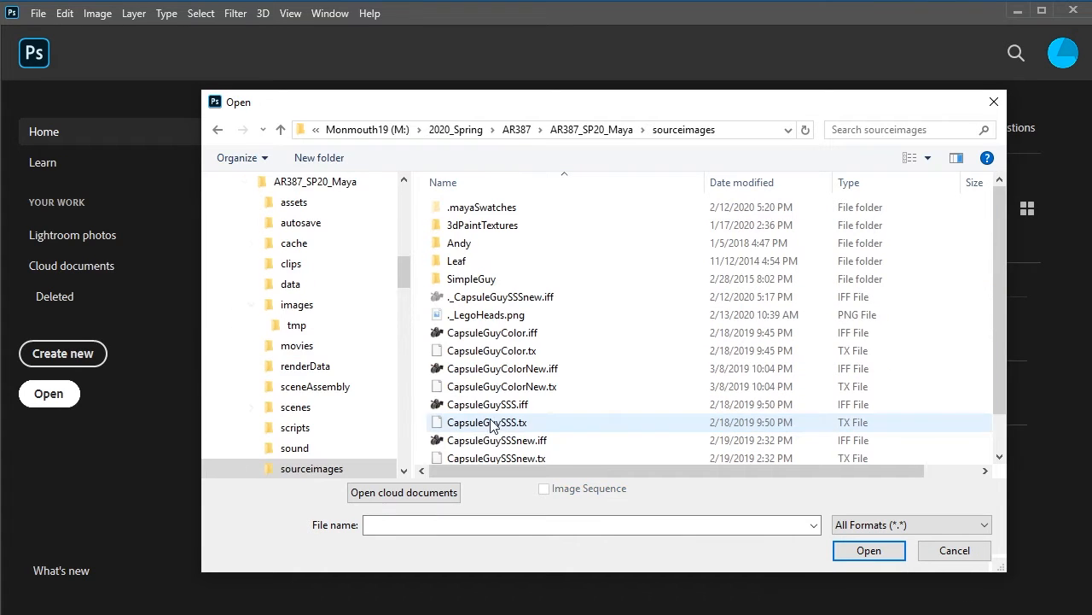
double_click(504, 227)
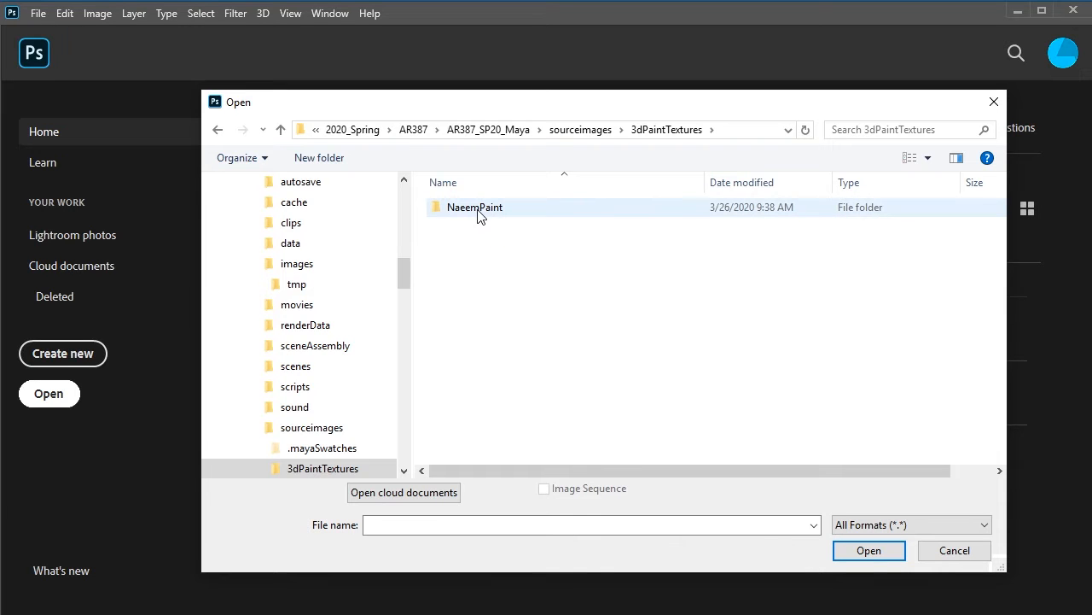
double_click(478, 212)
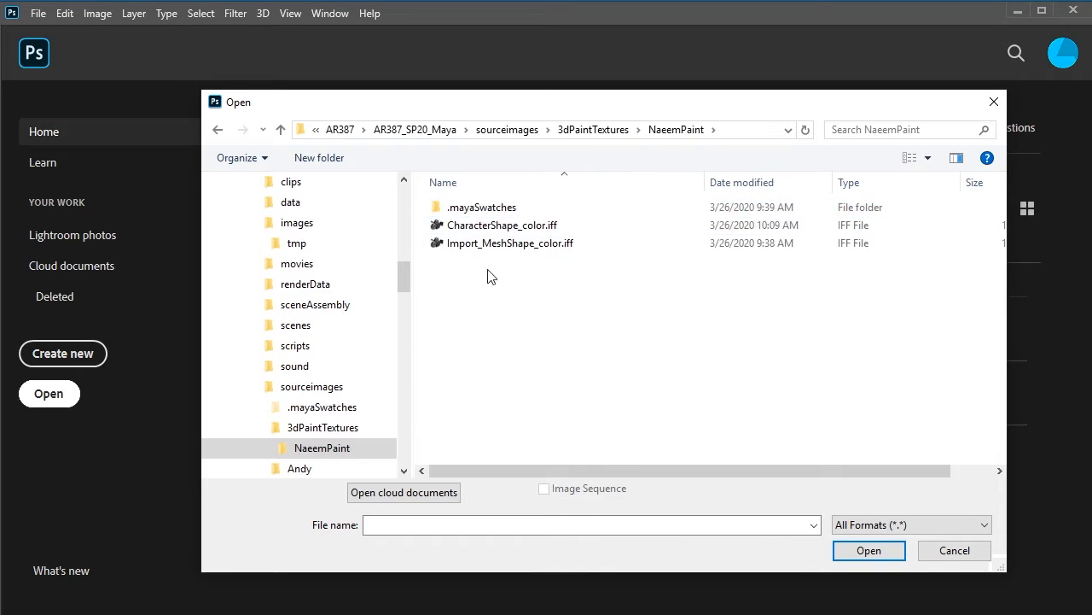
click(493, 227)
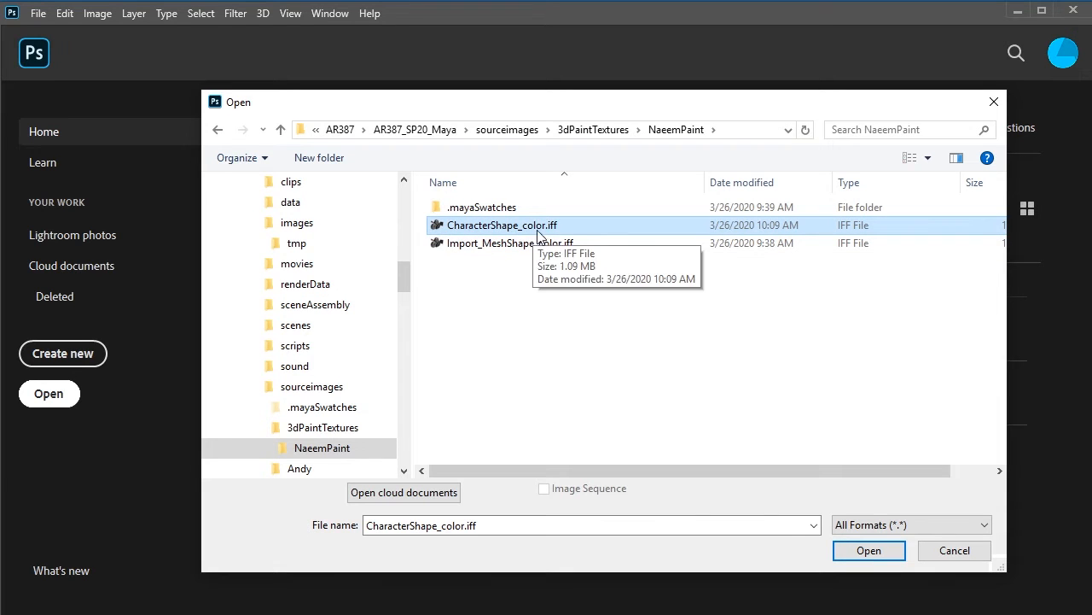
click(869, 550)
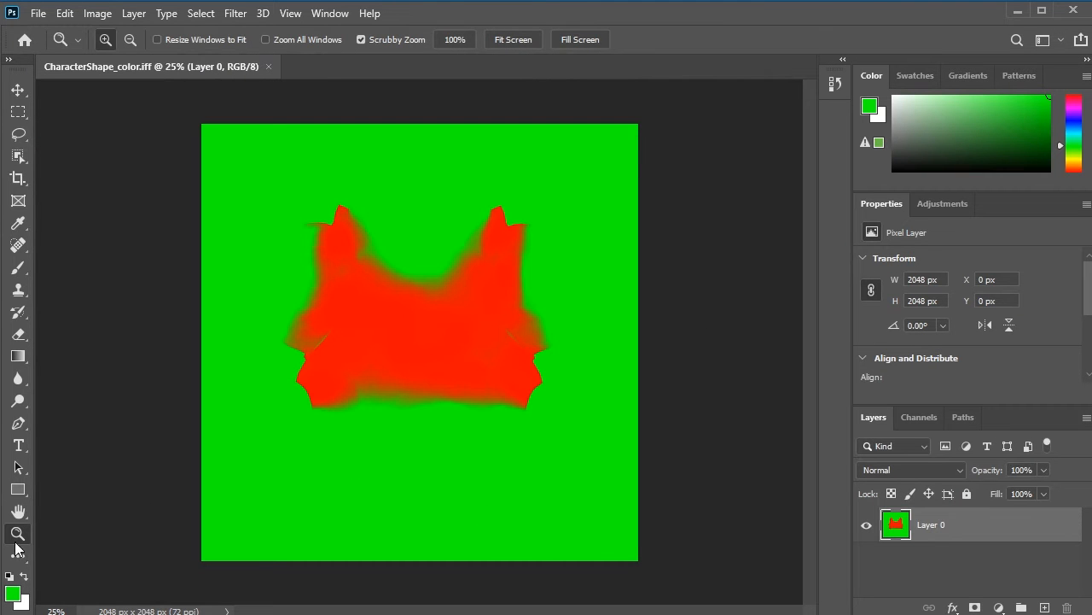
Step: Sample the red of the painted shirt shape as the foreground color
click(384, 355)
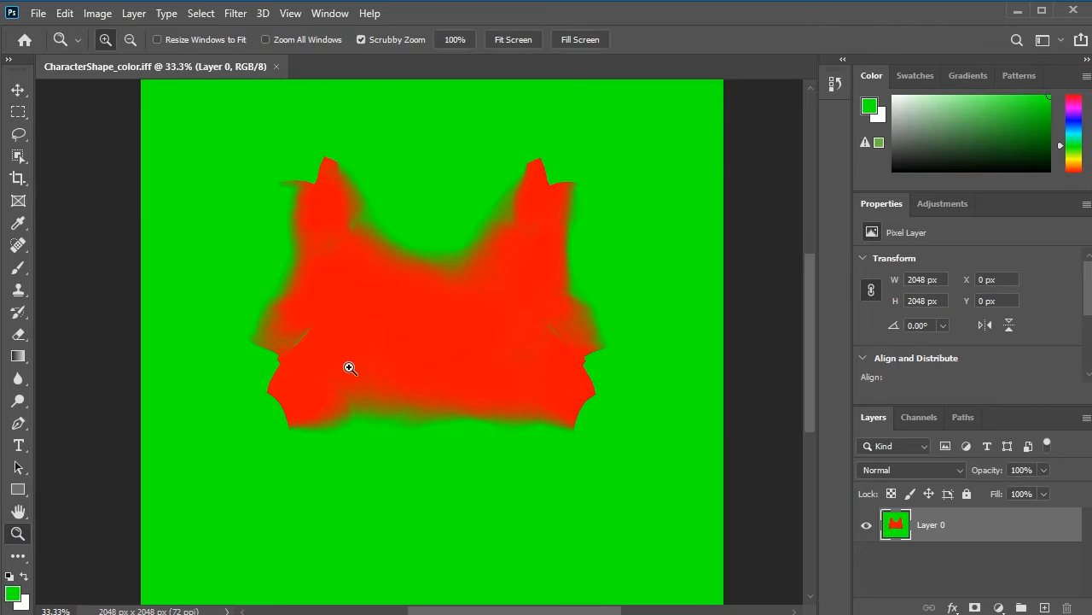
click(349, 367)
key(alt)
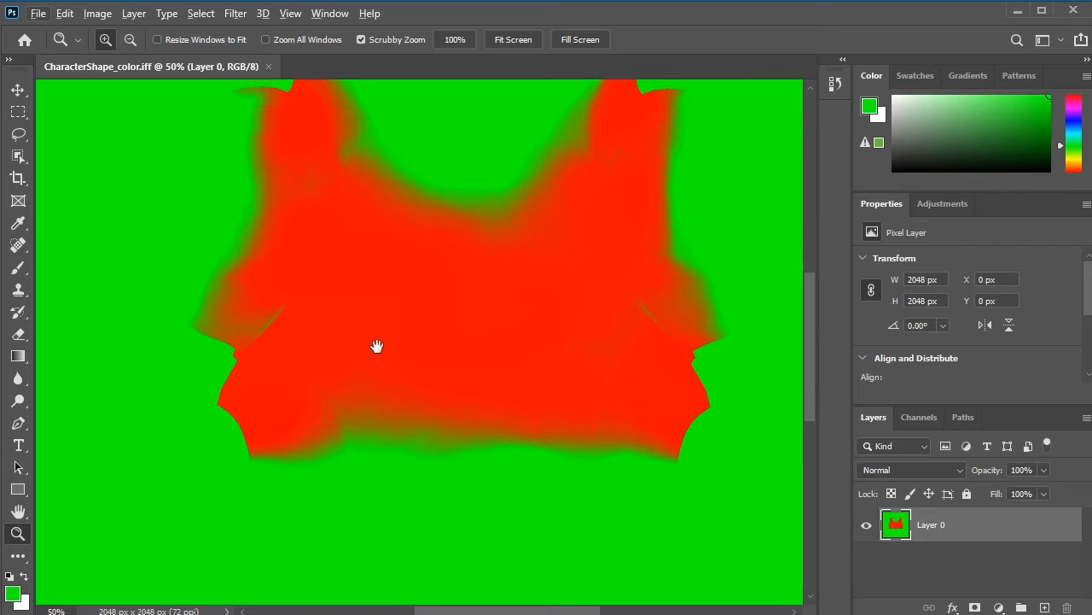
drag(378, 346, 424, 385)
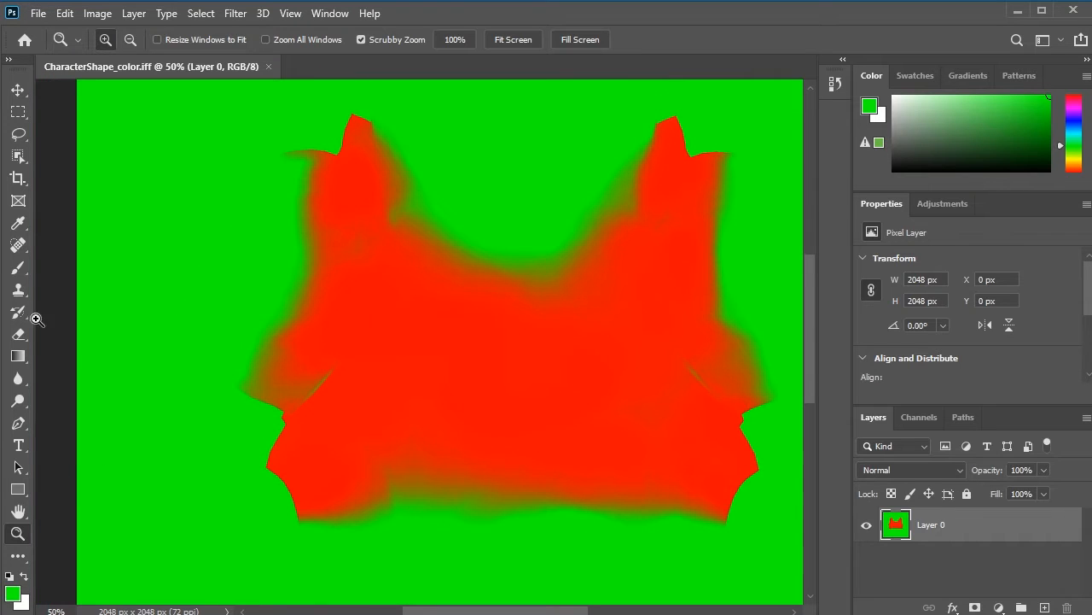
click(17, 227)
click(428, 342)
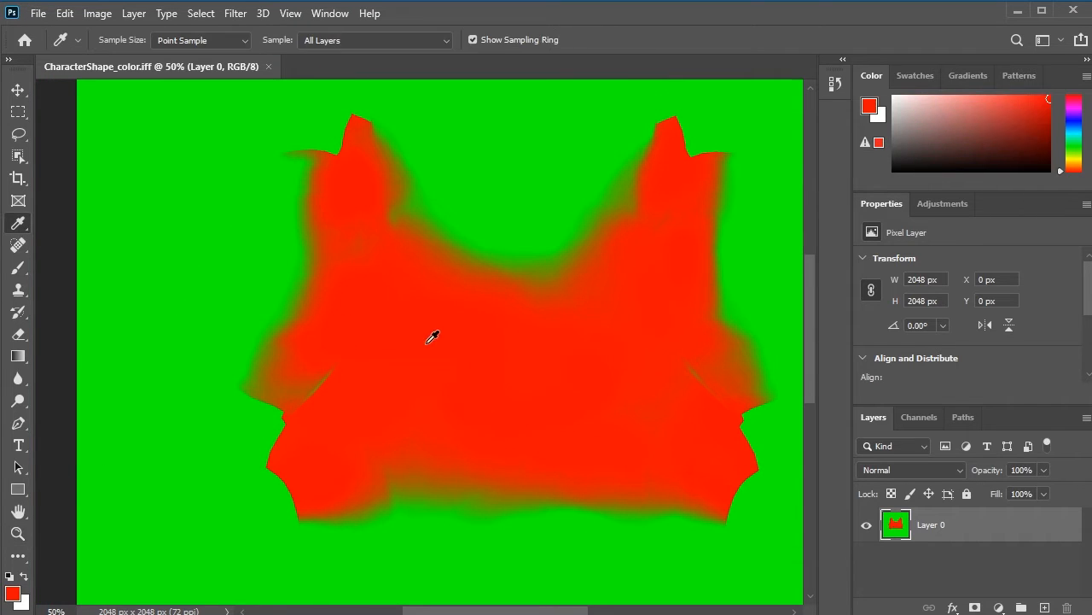
Step: Brush red over the green gaps at the sides, shoulders and lower edge of the shirt shape with the 175-pixel brush
key(b)
mouse_move(244, 365)
mouse_down()
mouse_move(335, 393)
mouse_move(335, 372)
mouse_move(304, 385)
mouse_up()
mouse_move(725, 380)
mouse_down()
mouse_move(646, 378)
mouse_move(661, 197)
mouse_up()
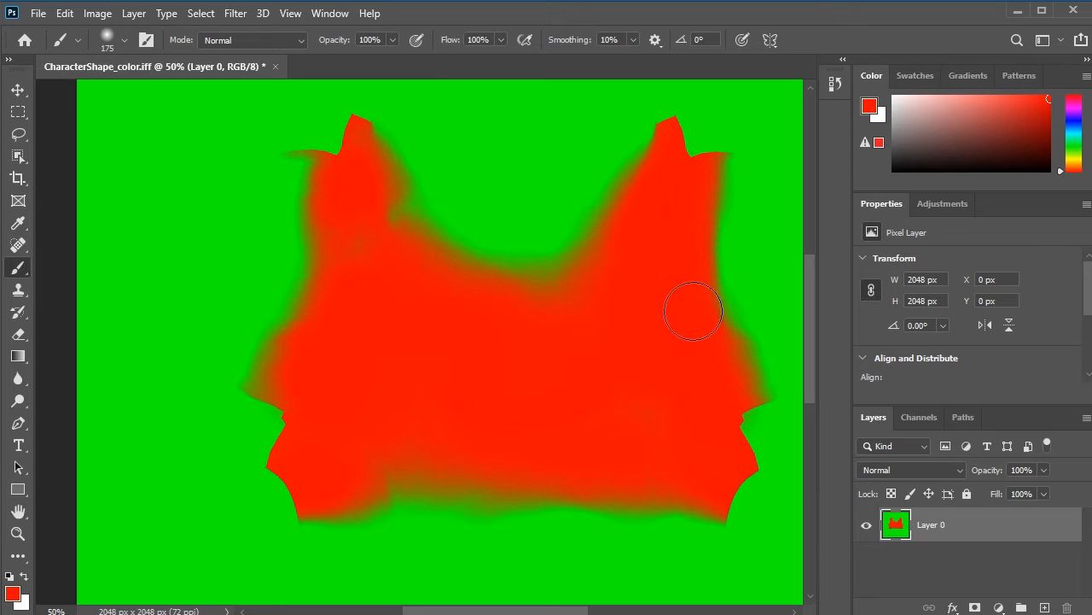
mouse_move(293, 367)
mouse_down()
mouse_move(288, 432)
mouse_move(349, 419)
mouse_up()
mouse_move(756, 427)
mouse_down()
mouse_move(734, 409)
mouse_move(734, 452)
mouse_up()
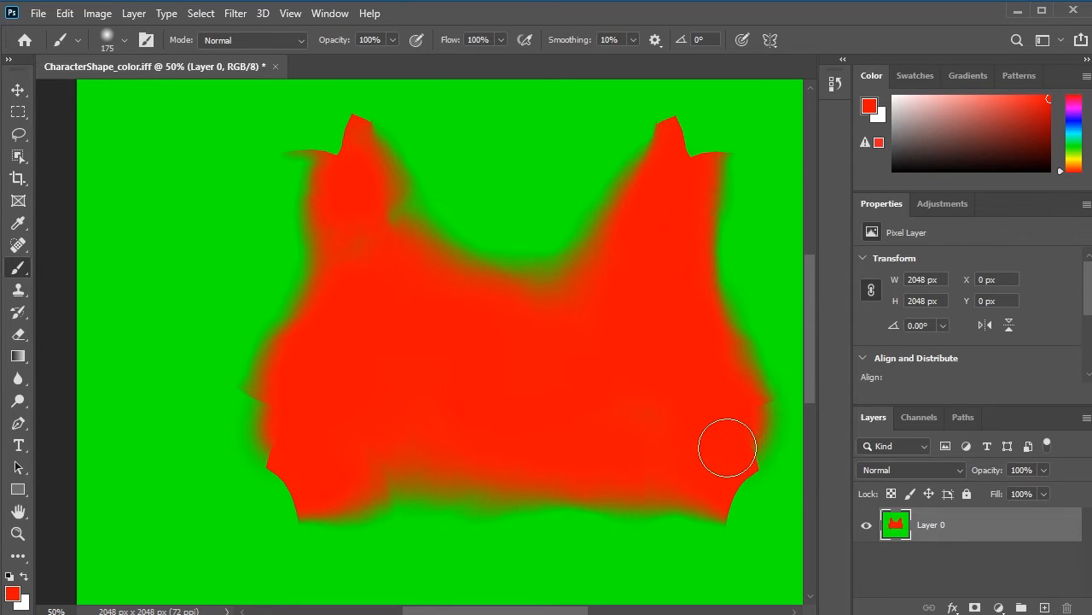
mouse_move(383, 424)
mouse_down()
mouse_move(446, 436)
mouse_move(395, 461)
mouse_move(588, 453)
mouse_up()
mouse_move(414, 248)
mouse_down()
mouse_move(395, 202)
mouse_move(419, 218)
mouse_up()
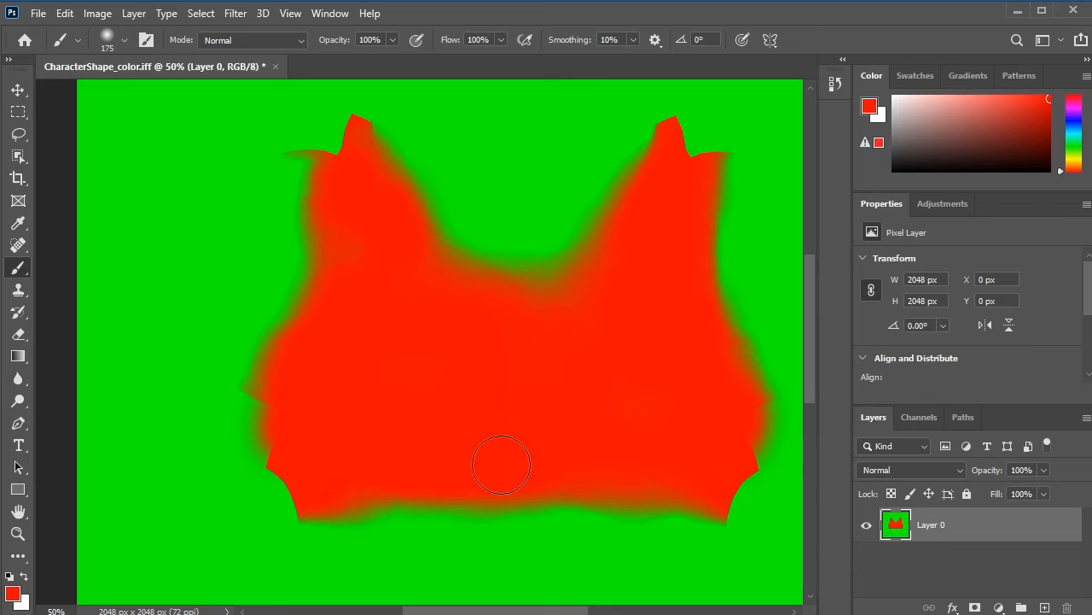
Step: Open the UV snapshot Char_outUV.iff from the Maya project's images folder
click(38, 14)
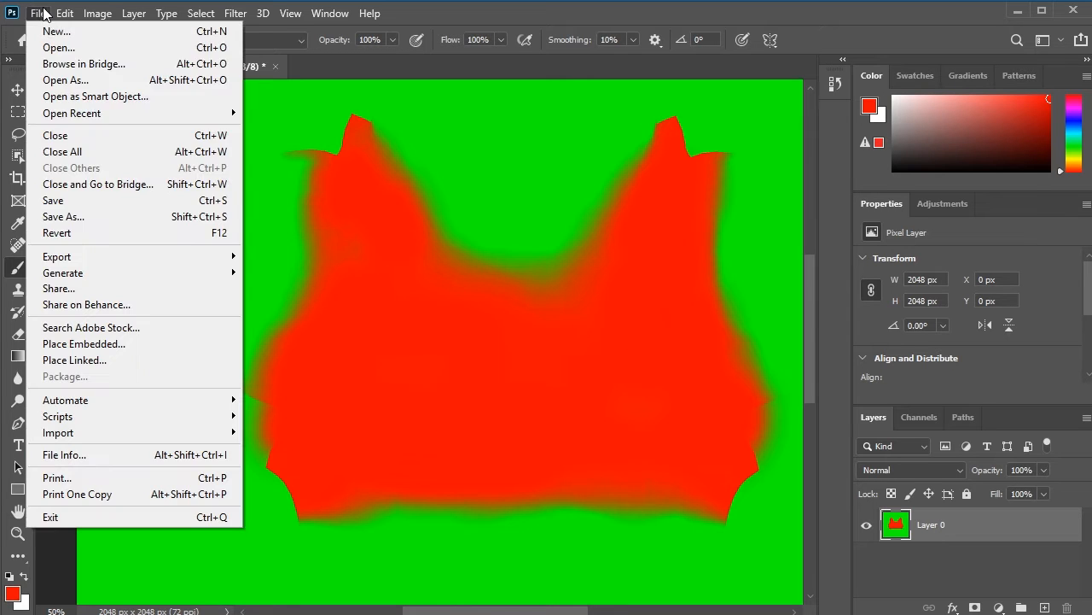
click(58, 46)
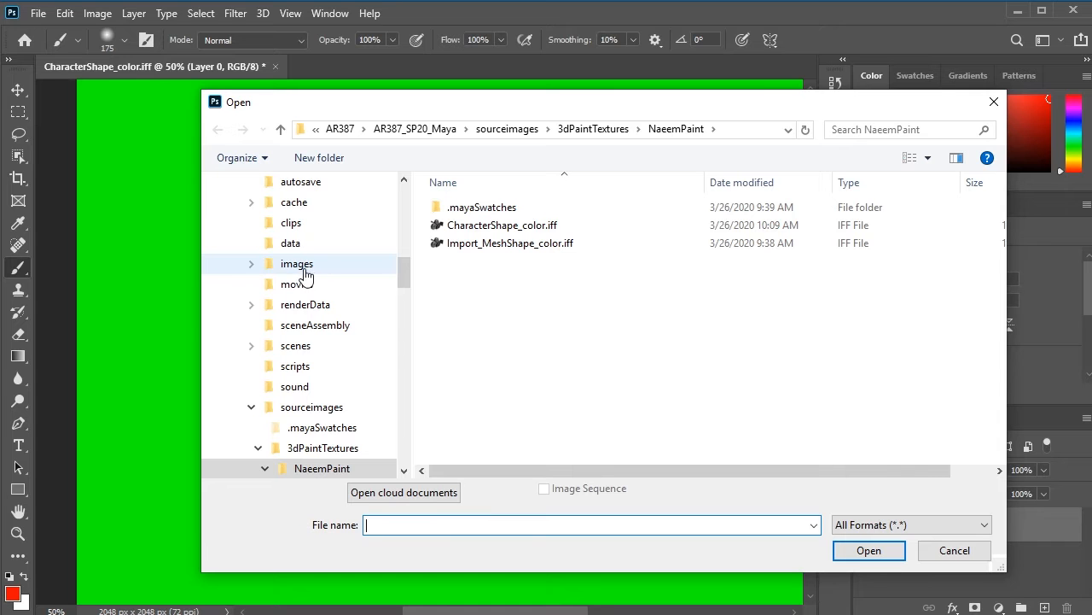
click(301, 266)
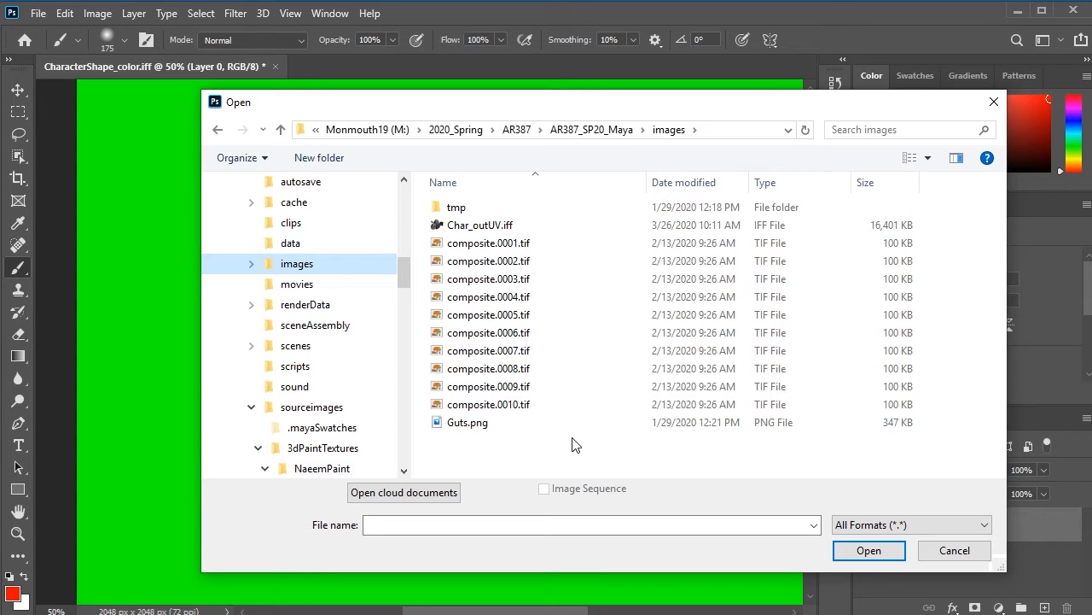
click(493, 228)
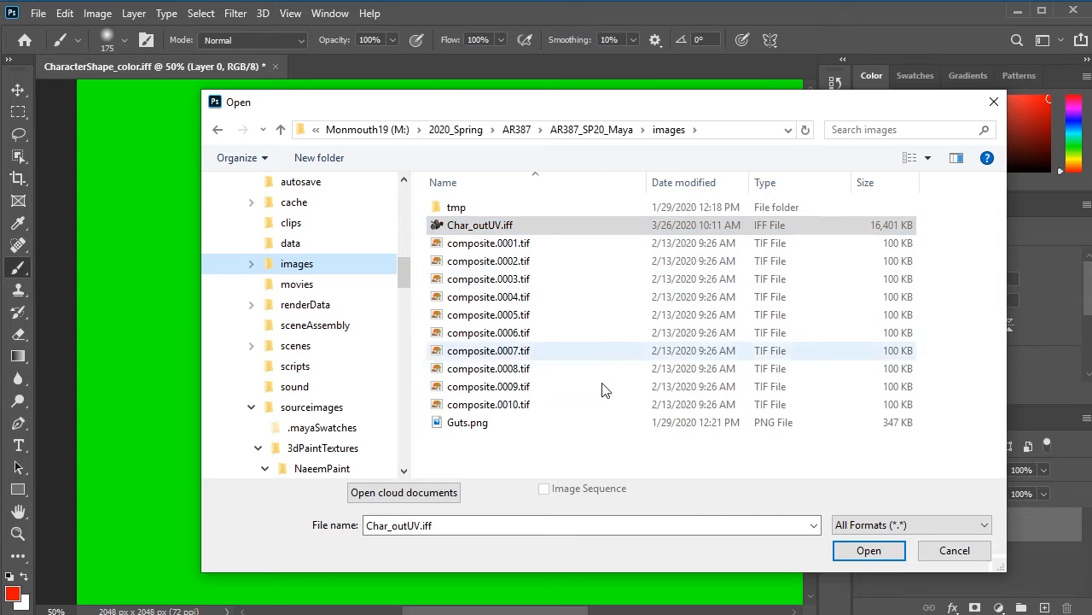
click(869, 551)
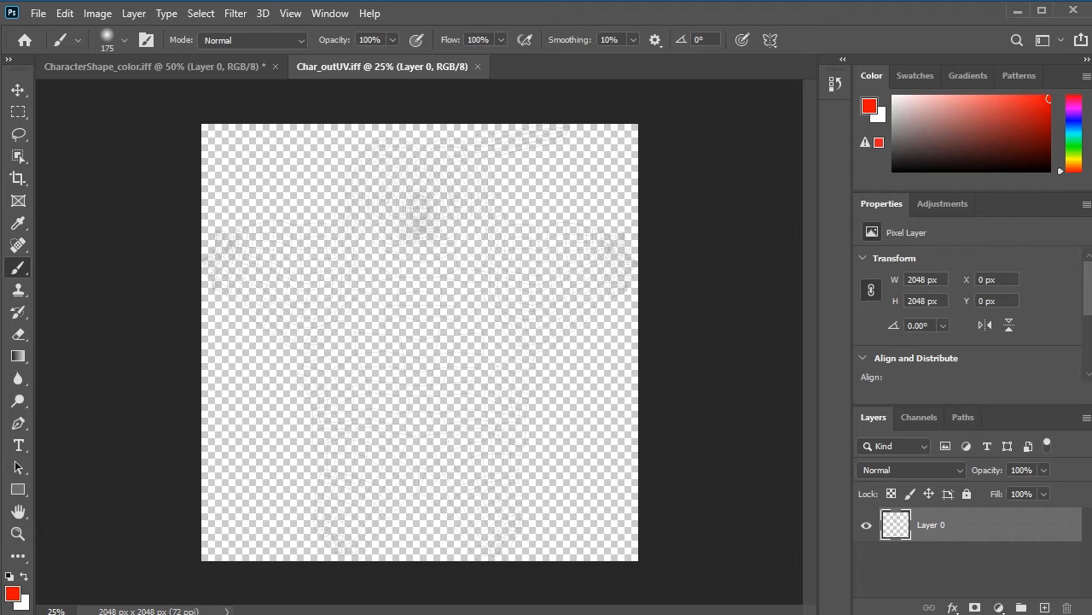
Step: Duplicate the UV wireframe layer into CharacterShape_color.iff as Layer 1 and close Char_outUV.iff
double_click(17, 533)
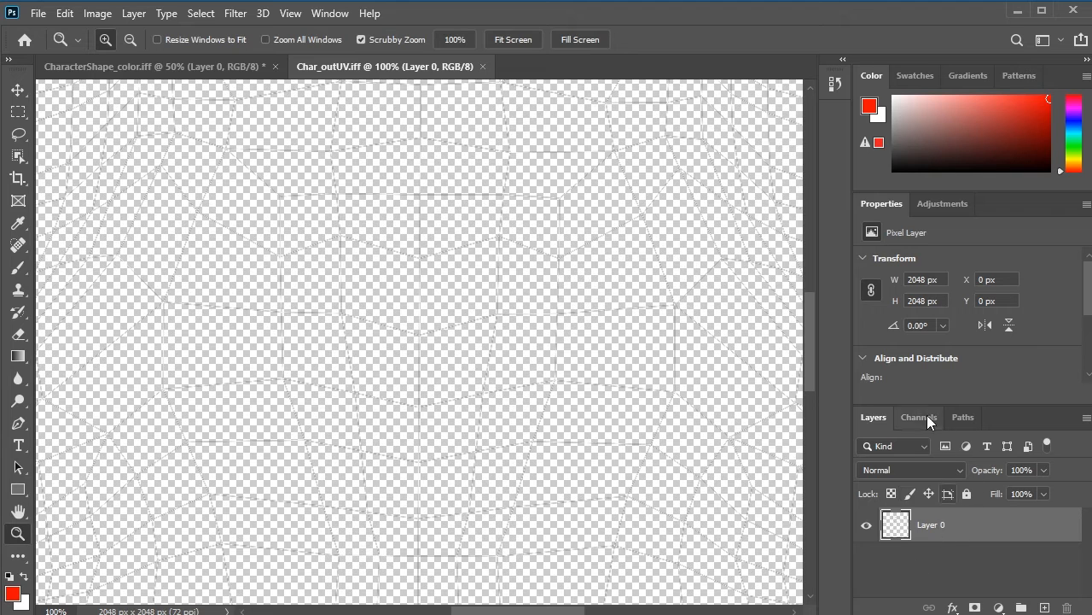
right_click(938, 524)
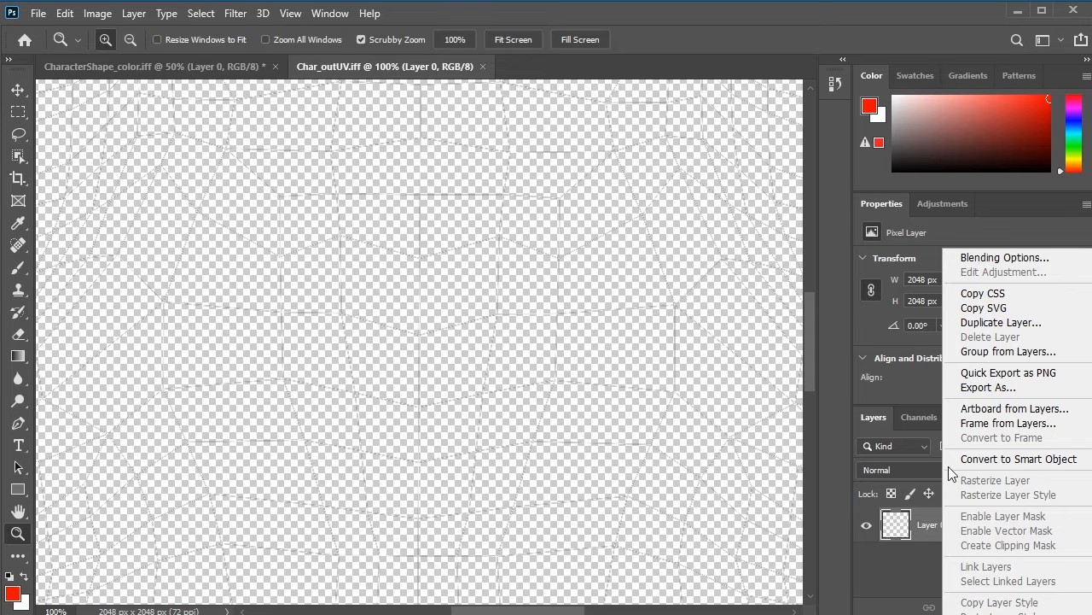
click(997, 323)
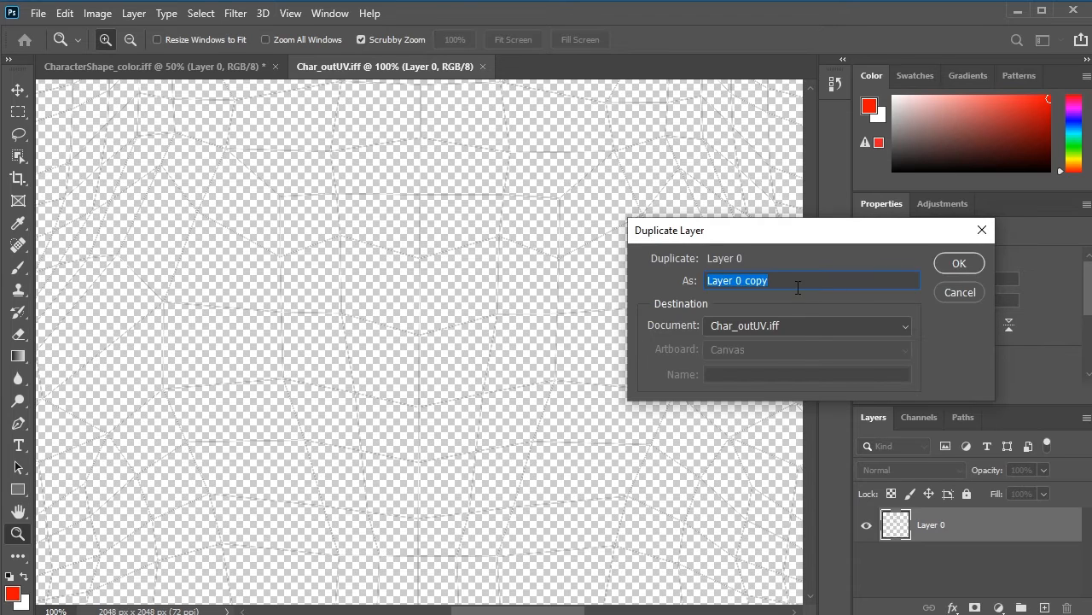
click(800, 326)
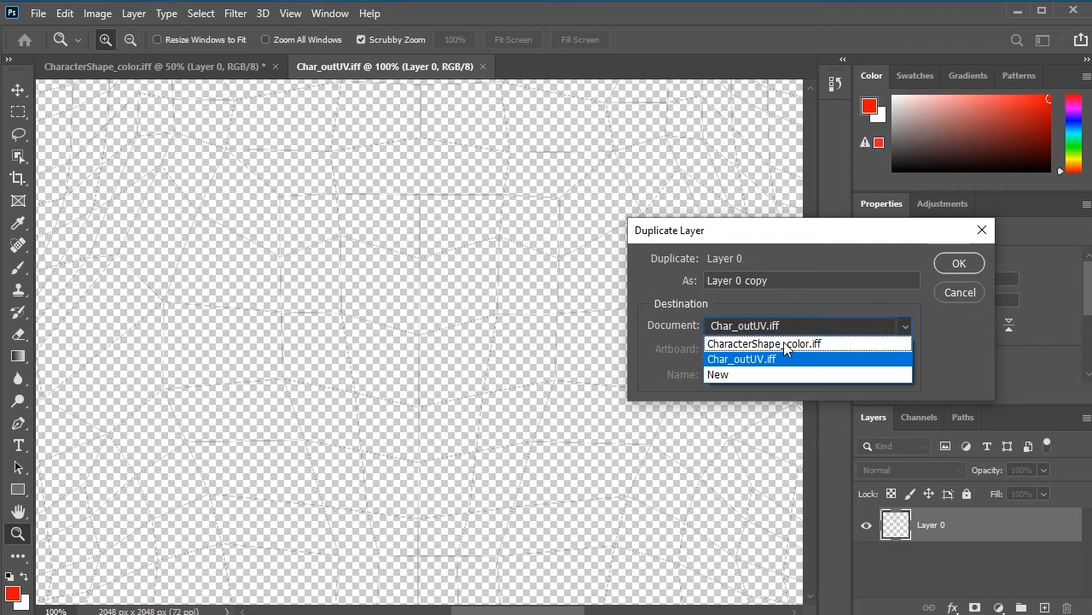
click(784, 345)
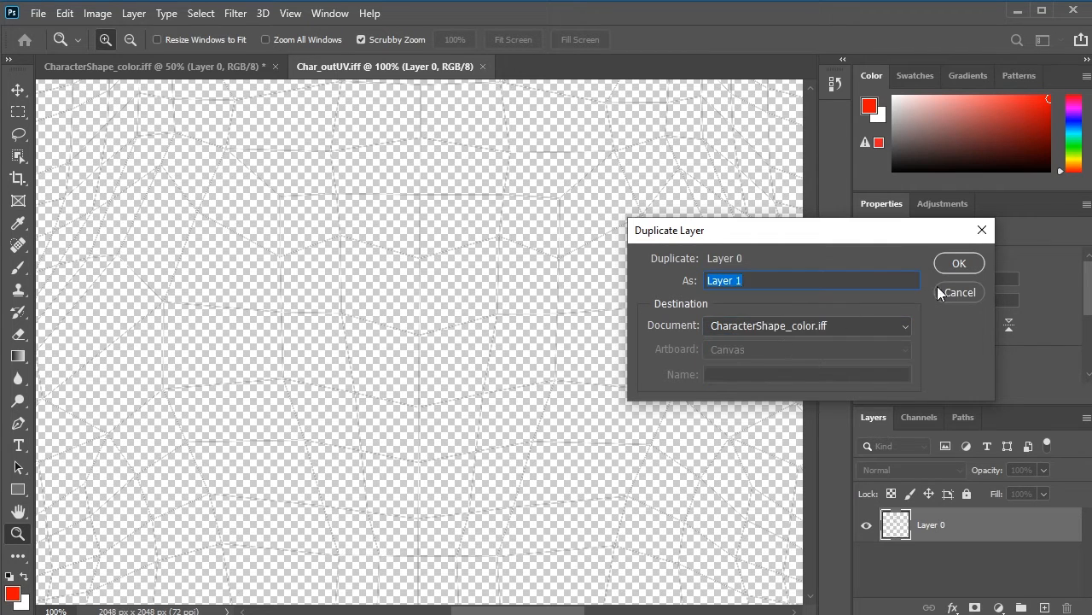
click(958, 263)
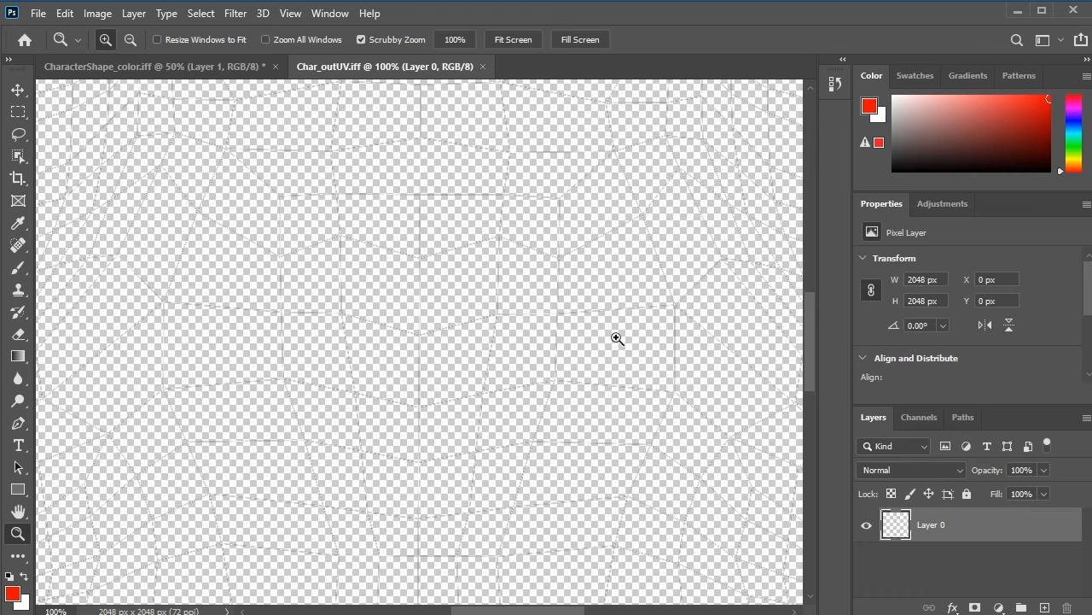
click(482, 67)
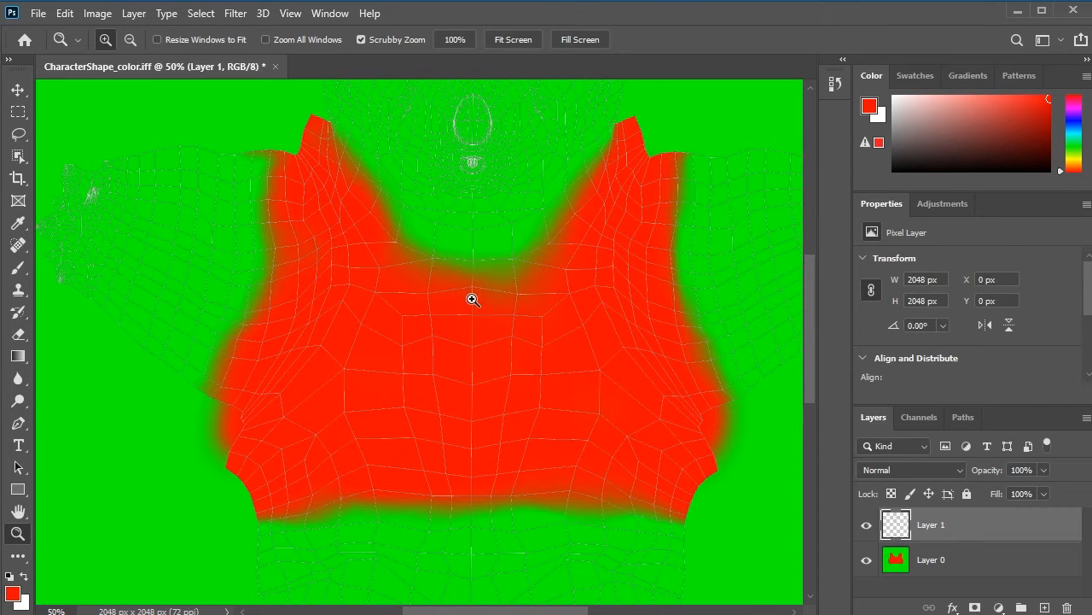
Step: Invert the colors of the UV wireframe on Layer 1 and lock that layer's transparent pixels
drag(464, 293, 367, 458)
drag(528, 406, 543, 321)
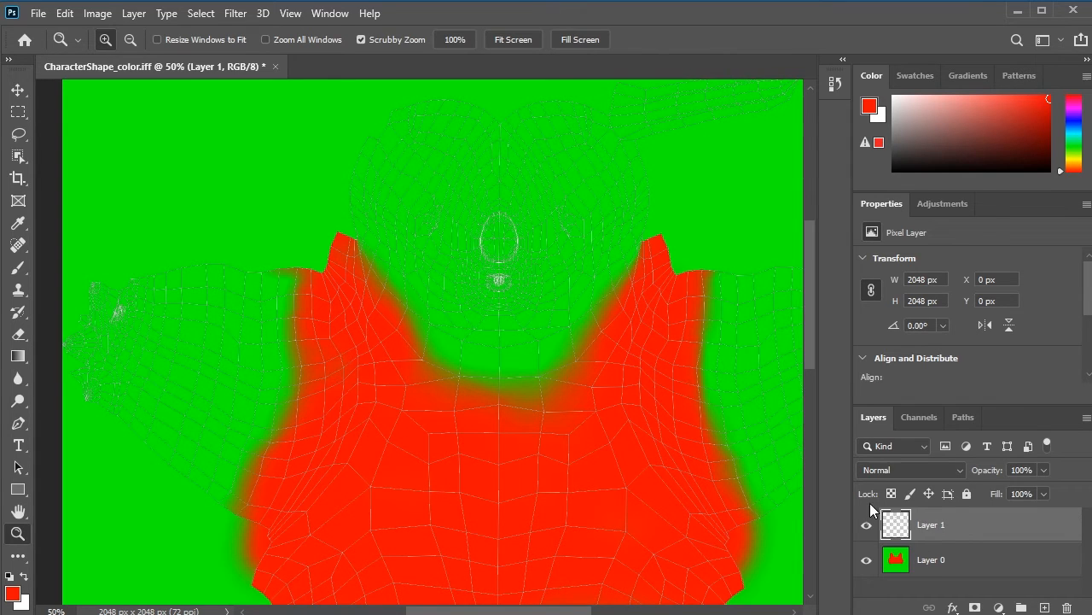
key(ctrl+i)
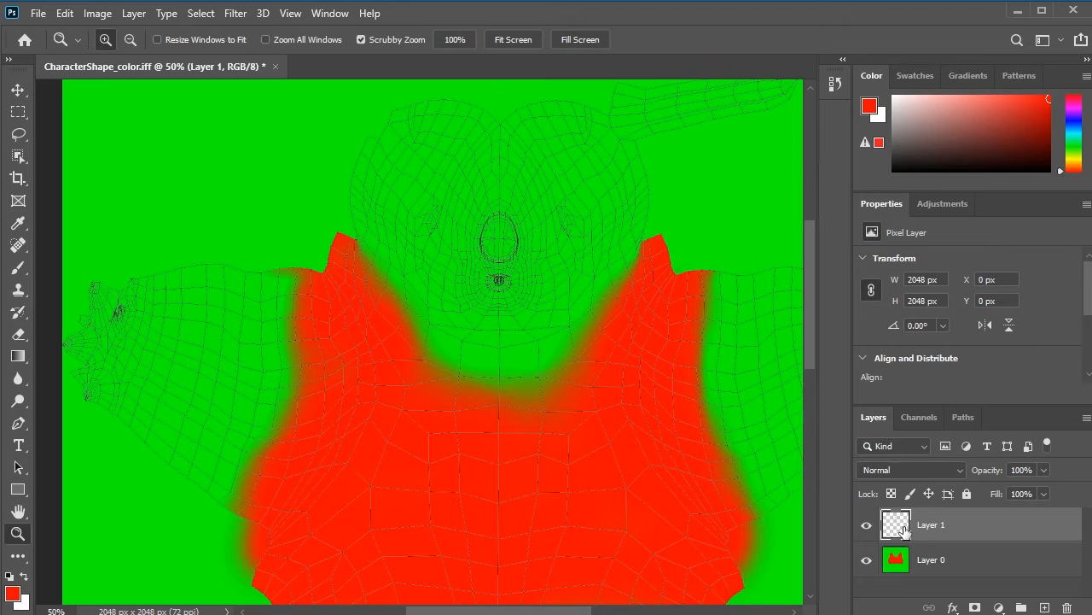
click(892, 494)
Step: Rename the painted texture layer, Layer 0, as Color
click(943, 561)
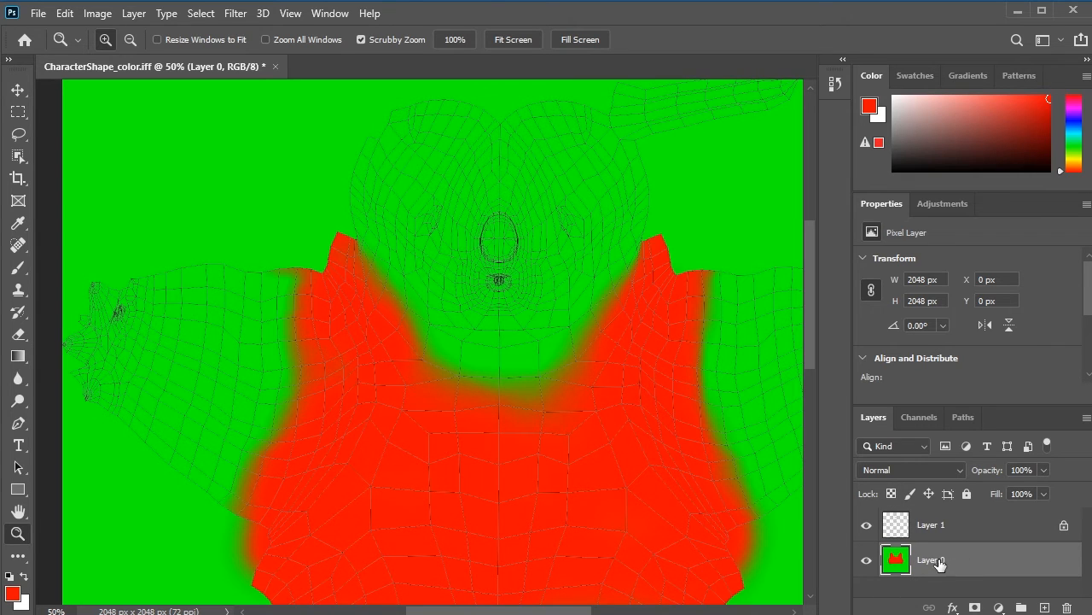
double_click(937, 560)
text(Color)
key(Return)
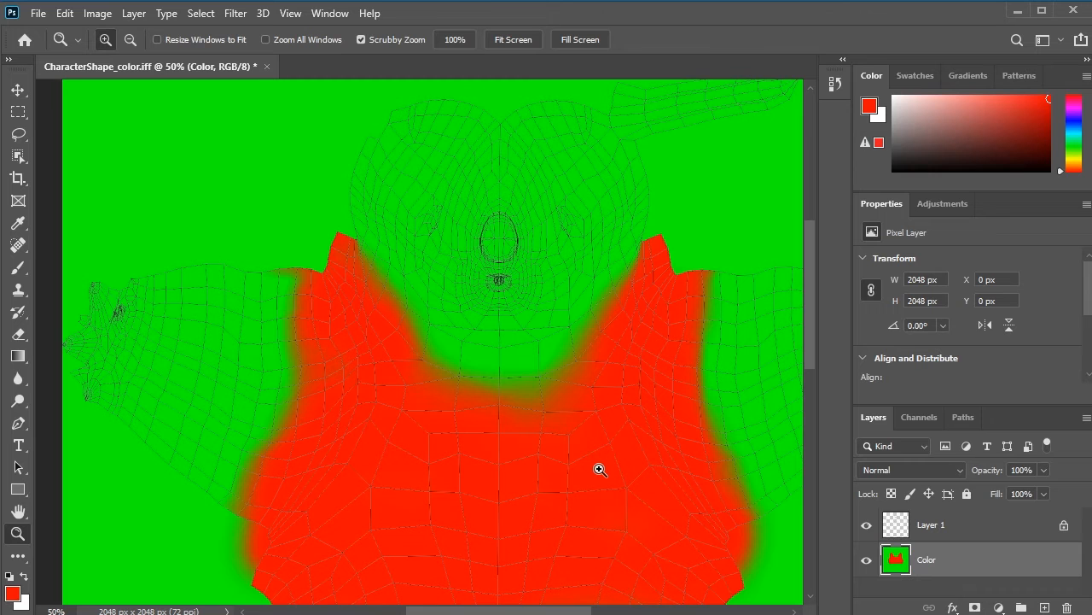
Step: Paint red beyond the UV border at the torso's lower-right notch on the Color layer with the 175 px brush
drag(586, 492, 524, 344)
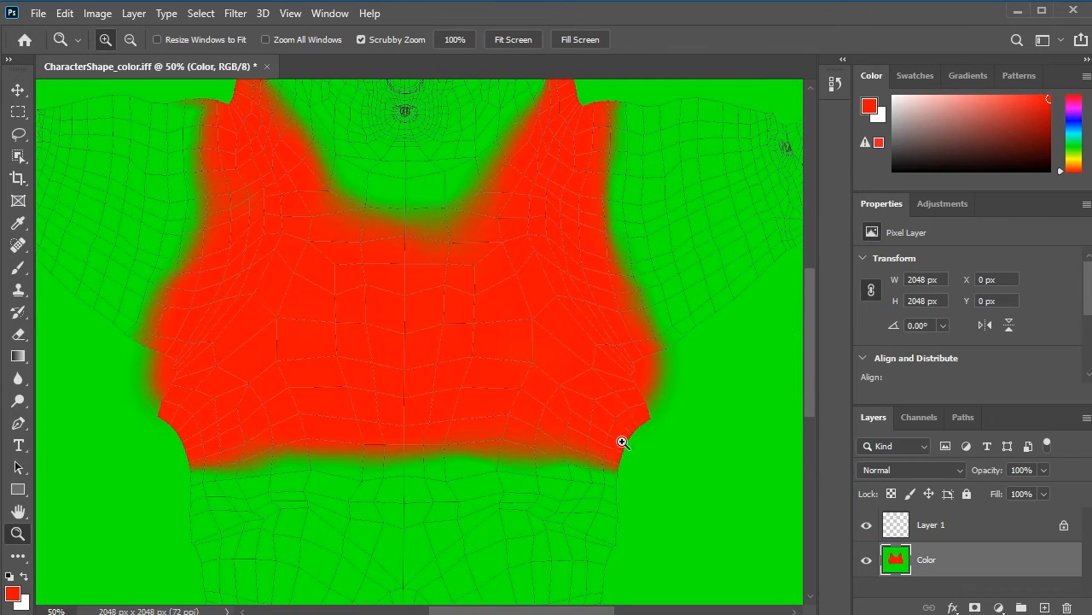
click(639, 421)
click(636, 426)
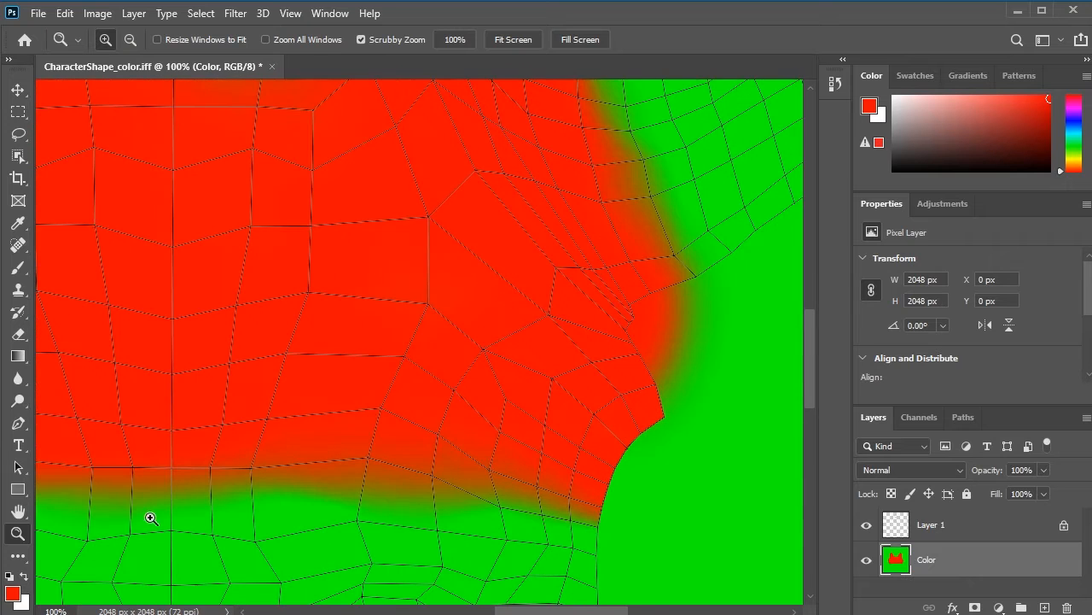
key(b)
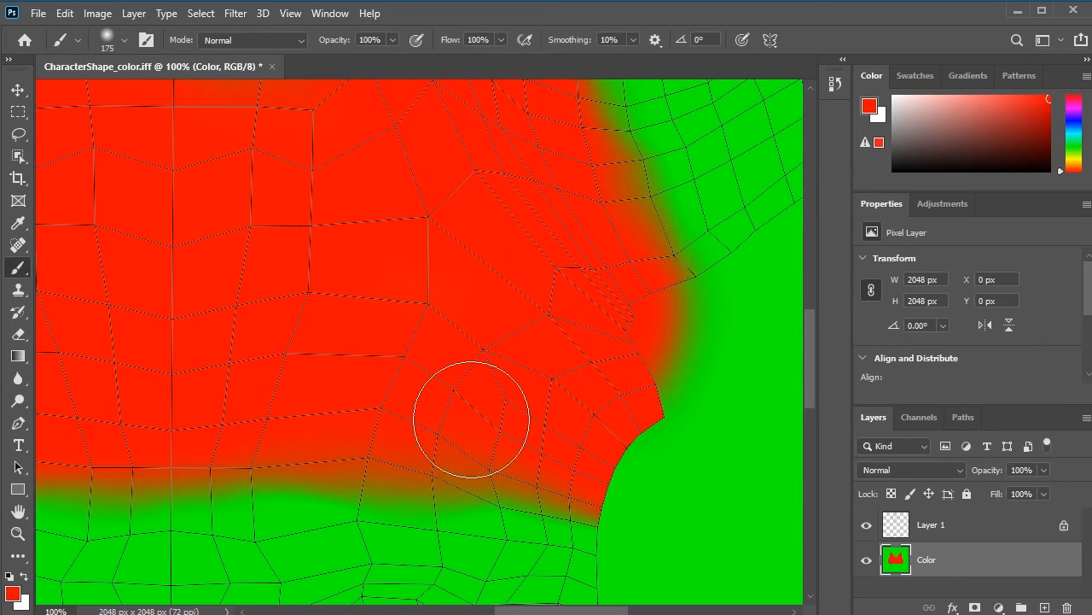
drag(609, 439, 641, 419)
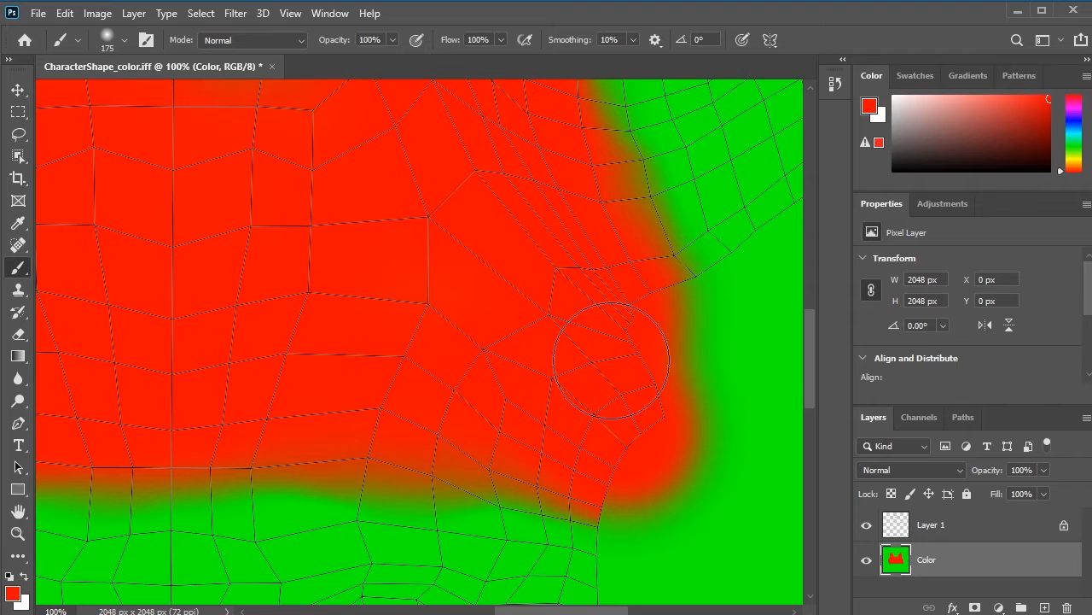
Step: Paint sampled background green over the red spill along the right sleeve boundary with a 100 px brush
mouse_move(574, 329)
mouse_down()
mouse_move(533, 409)
mouse_move(537, 561)
mouse_up()
drag(536, 184, 559, 262)
drag(516, 325, 497, 444)
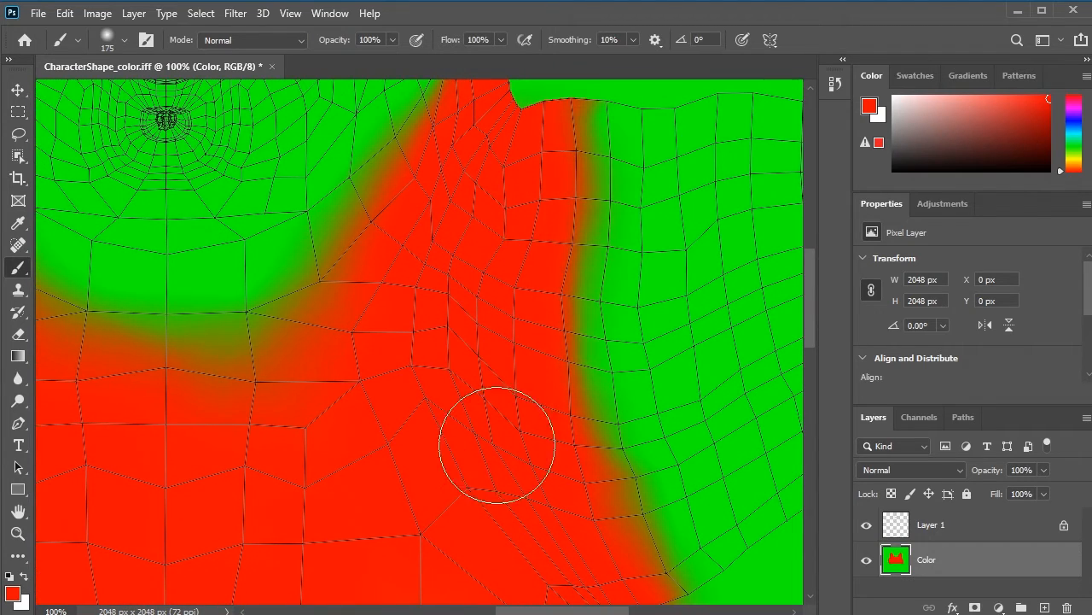
key(bracketleft)
key(bracketleft)
key(bracketleft)
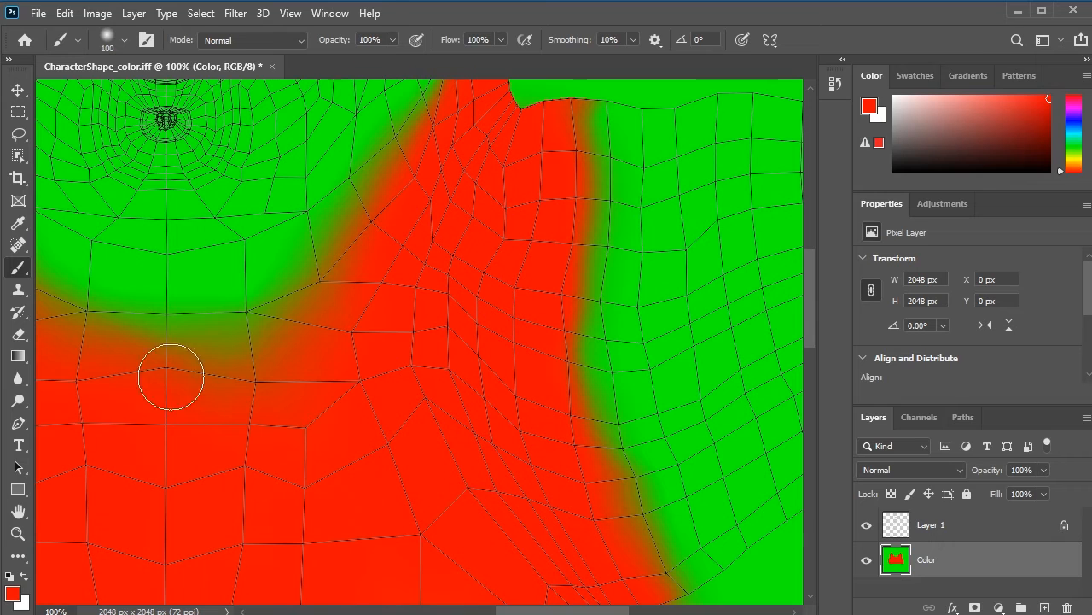
click(17, 222)
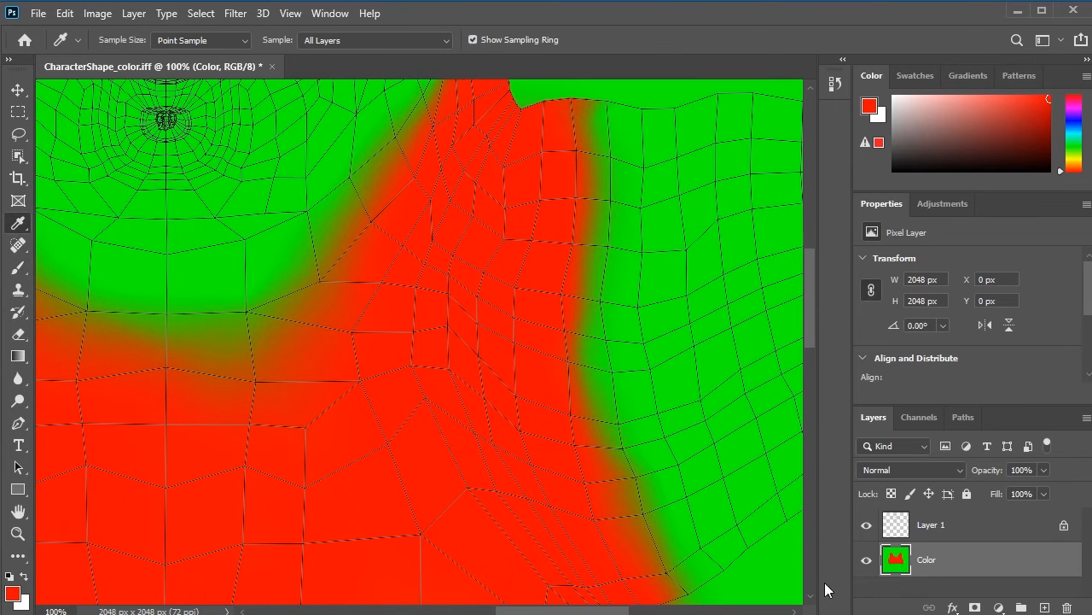
click(766, 558)
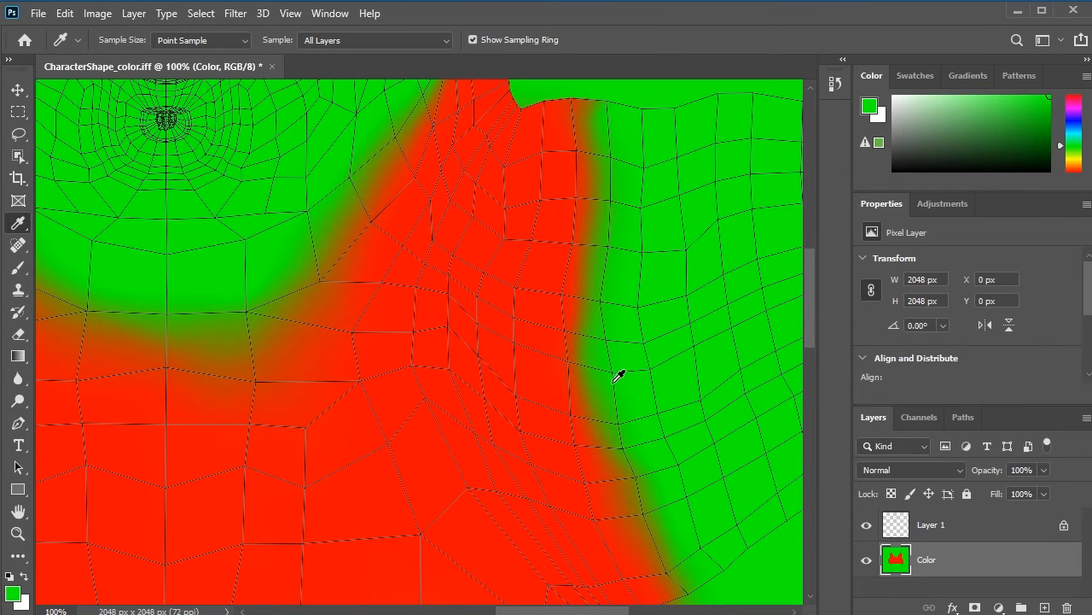
key(b)
mouse_move(595, 392)
mouse_down()
mouse_move(609, 490)
mouse_move(636, 565)
mouse_move(661, 568)
mouse_move(649, 512)
mouse_up()
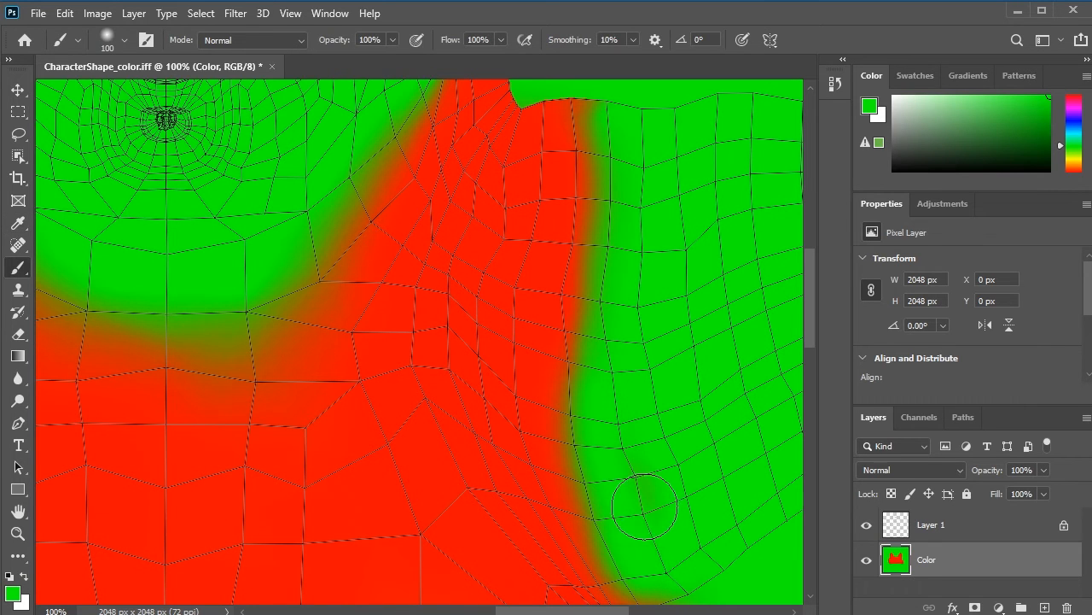
mouse_move(632, 260)
mouse_down()
mouse_move(627, 218)
mouse_move(616, 234)
mouse_move(623, 118)
mouse_up()
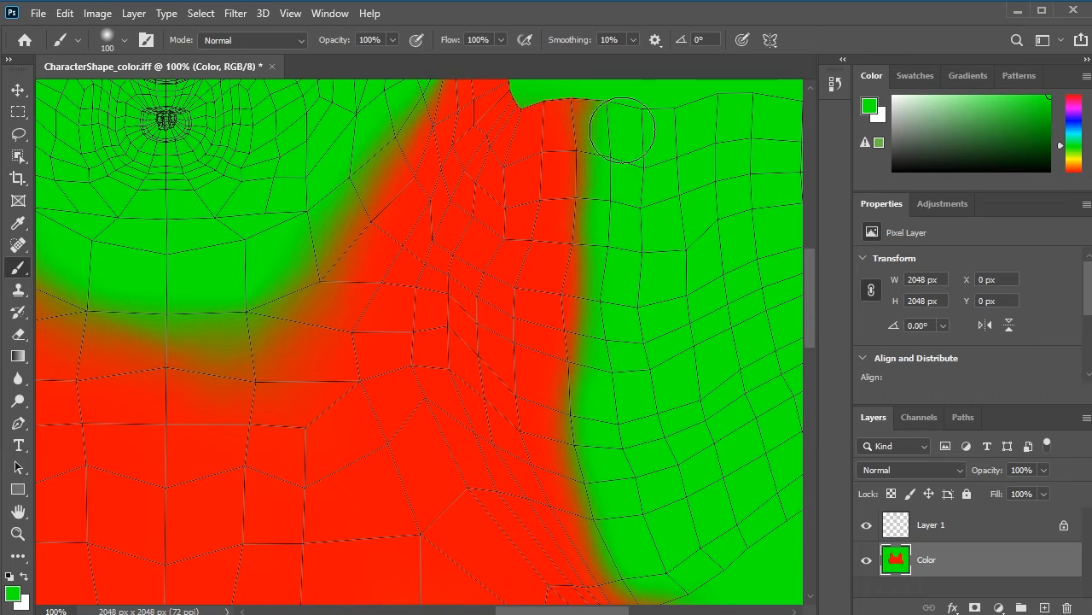
Step: Paint green along the shirt's neckline to clean up its blurred edge, following the wireframe
key(space)
drag(281, 419, 475, 331)
mouse_move(333, 256)
mouse_down()
mouse_move(262, 268)
mouse_move(400, 273)
mouse_move(465, 232)
mouse_move(311, 261)
mouse_move(279, 225)
mouse_move(223, 210)
mouse_move(186, 159)
mouse_up()
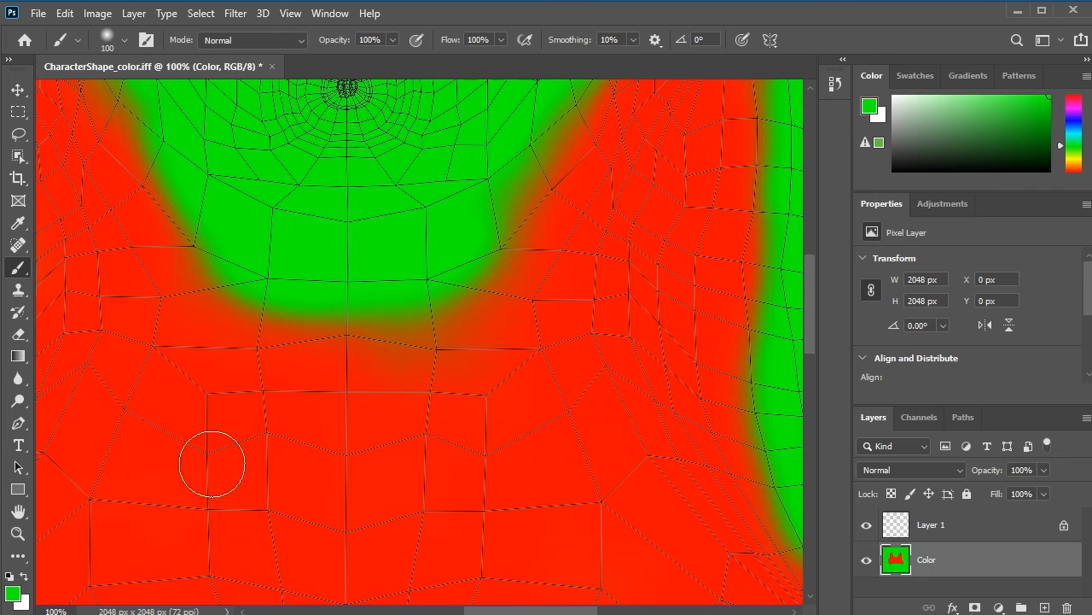
Step: Check the whole painted texture against the UV layout and hide the wireframe on Layer 1
click(17, 534)
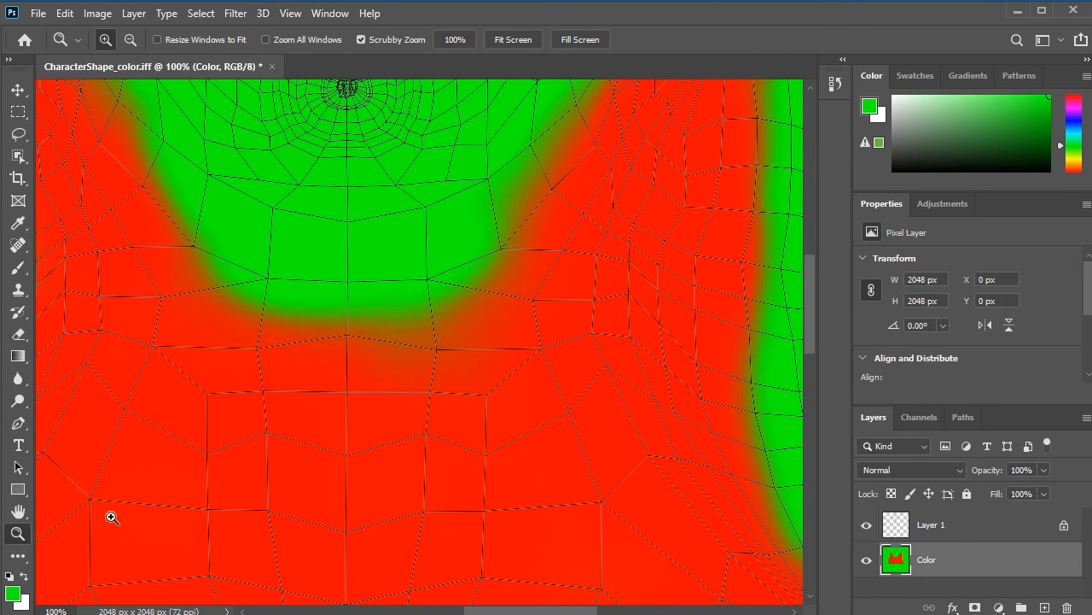
alt+click(419, 444)
alt+click(432, 443)
alt+click(431, 443)
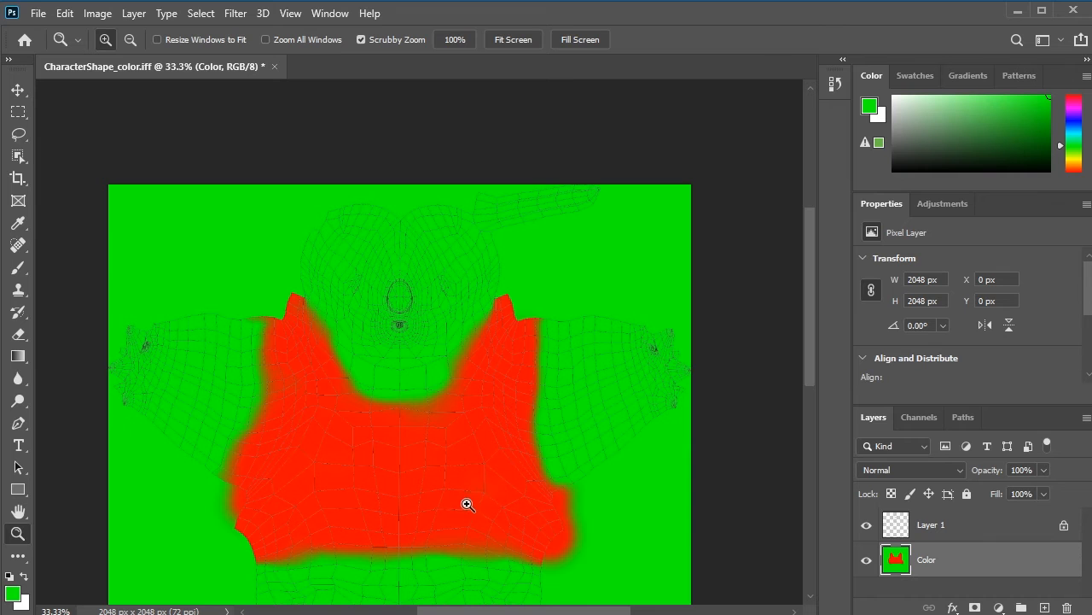
drag(406, 482, 780, 463)
drag(602, 451, 472, 424)
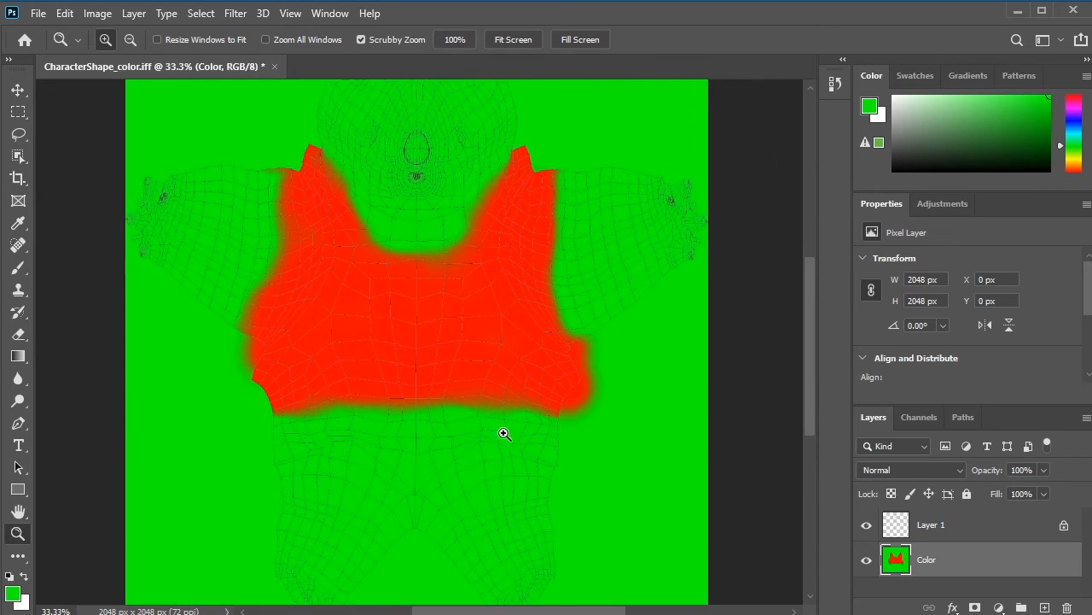
click(867, 525)
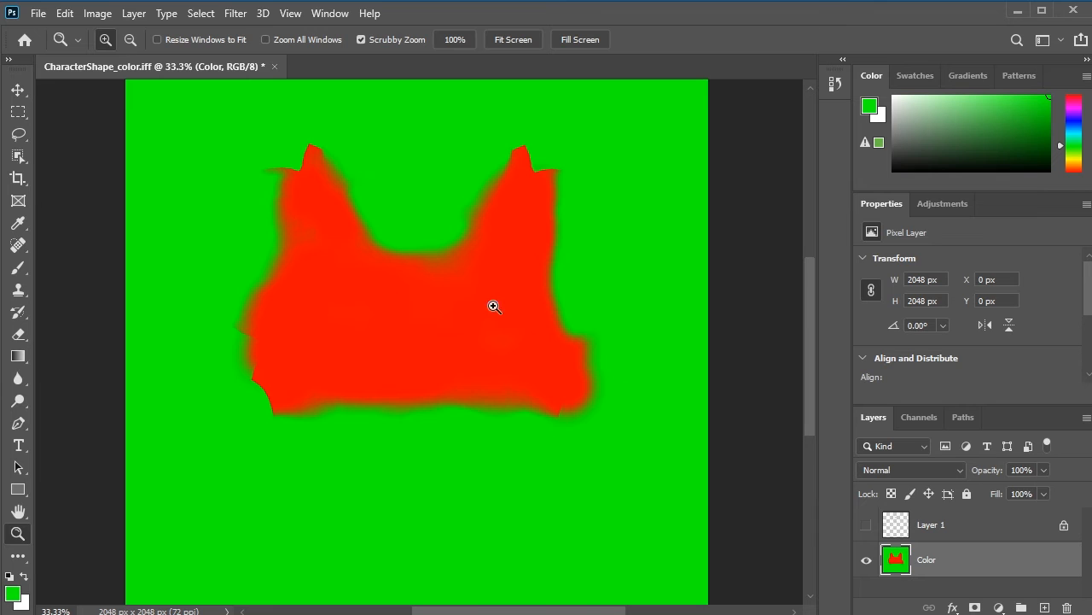
click(39, 14)
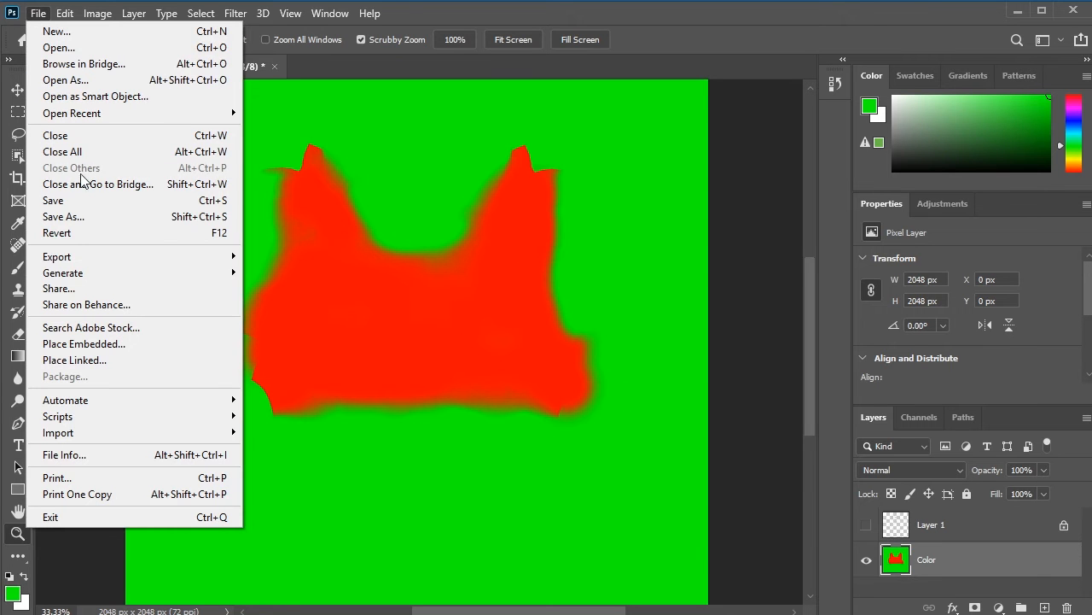
mouse_move(83, 259)
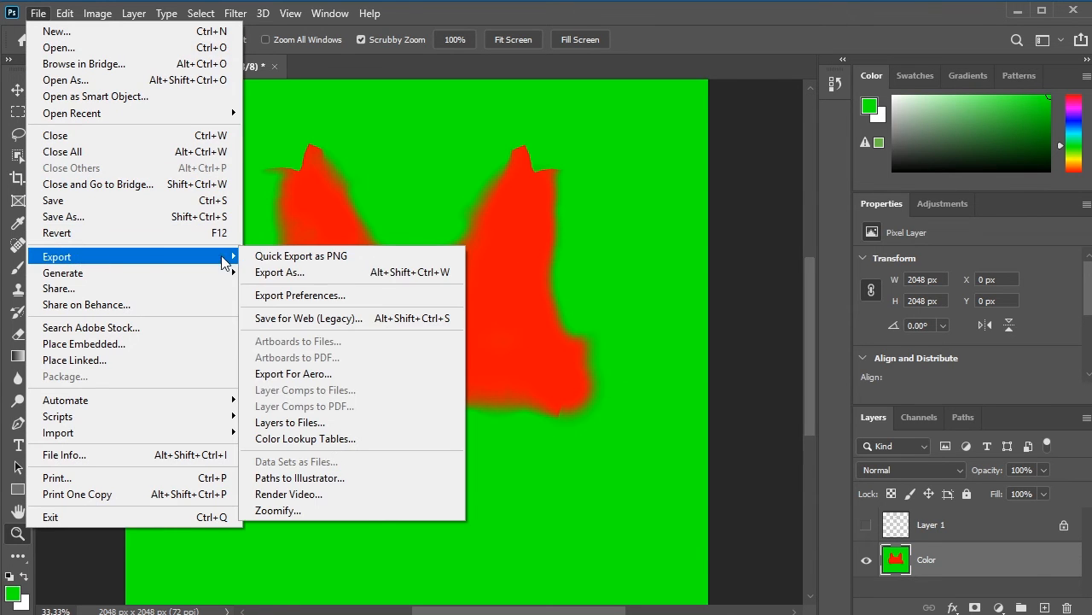
click(758, 251)
Step: Start saving the texture as a separate file and choose IFF Format (*.IFF;*.TDI) as its type
click(39, 13)
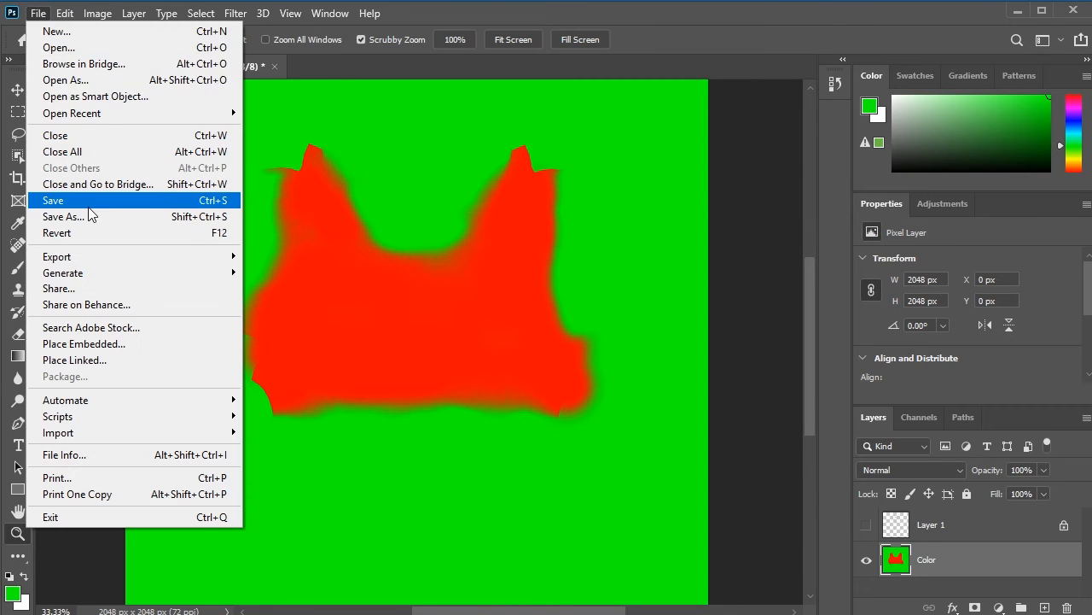
click(90, 216)
click(531, 414)
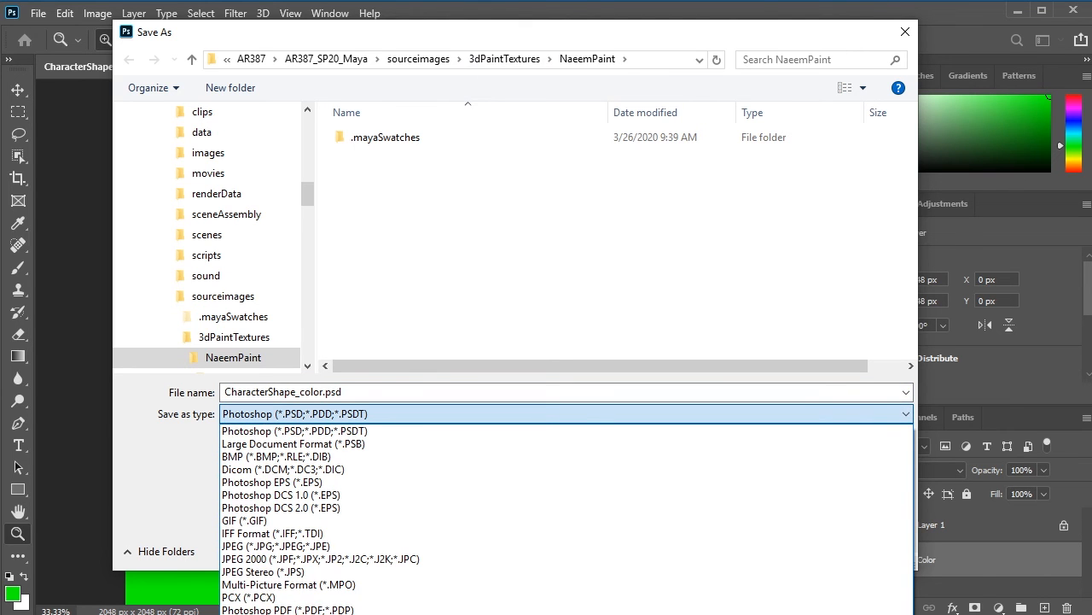
click(590, 418)
click(592, 415)
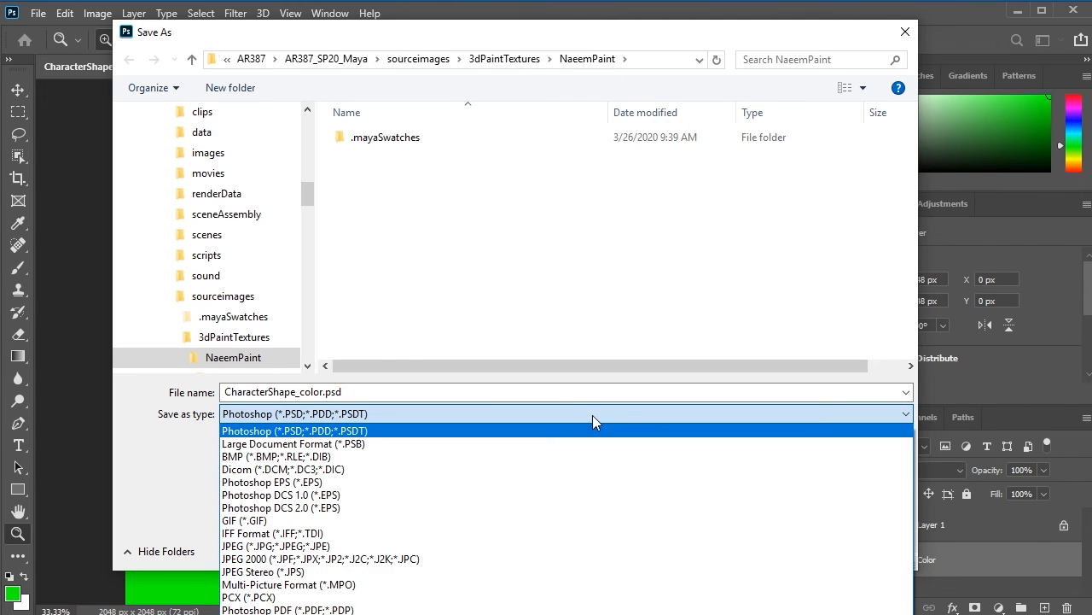
click(322, 531)
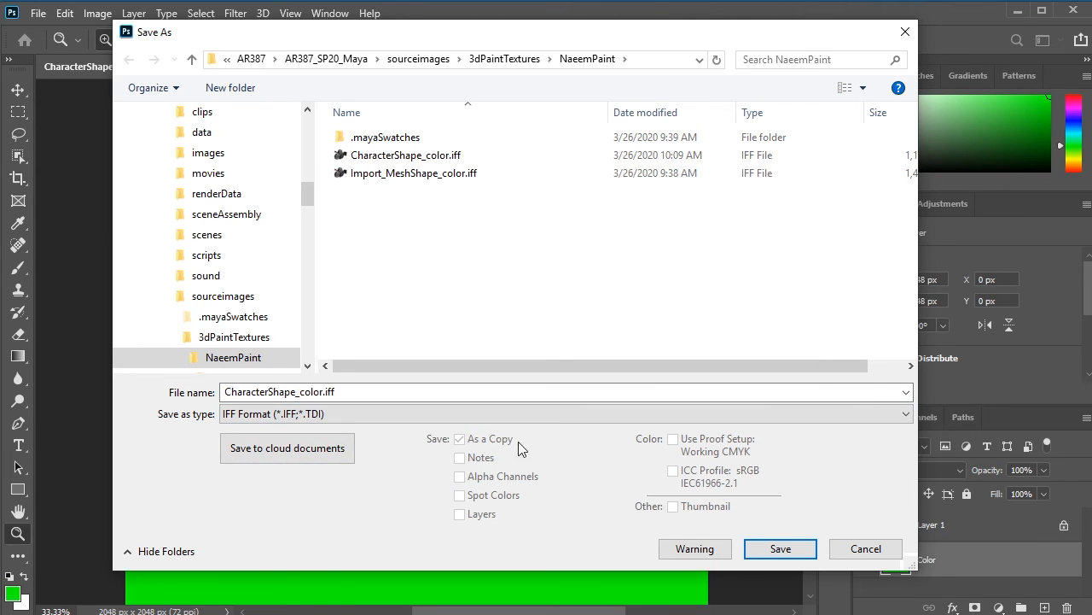
Step: Shorten the name of the file being saved to Character_color.iff
click(291, 391)
drag(292, 391, 301, 391)
key(BackSpace)
key(BackSpace)
key(BackSpace)
key(BackSpace)
key(BackSpace)
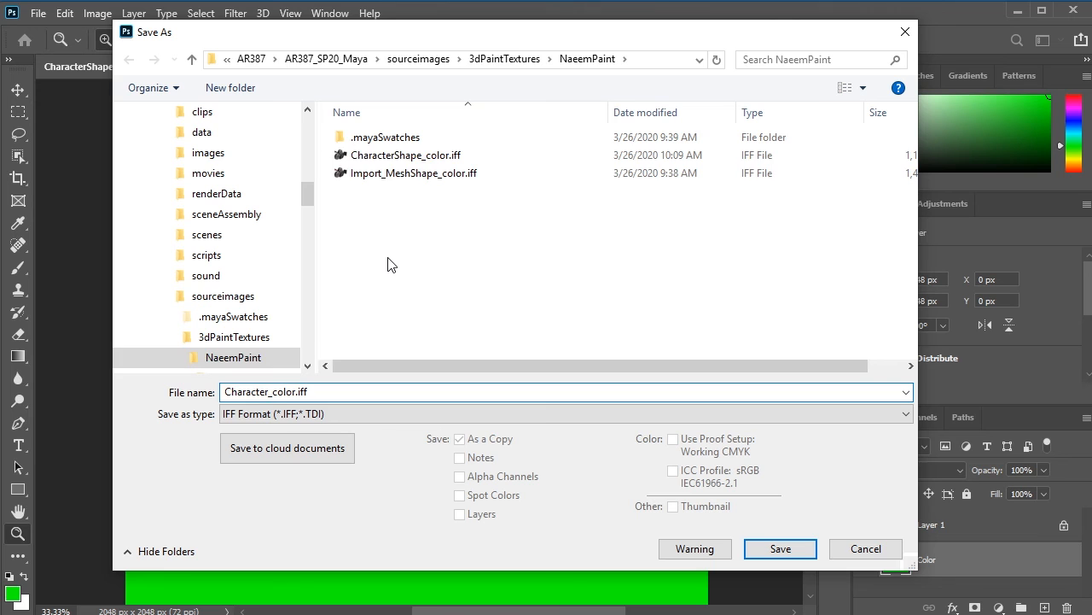
Step: Save the copy in the Maya project's sourceimages folder with Maya as the IFF platform
click(222, 295)
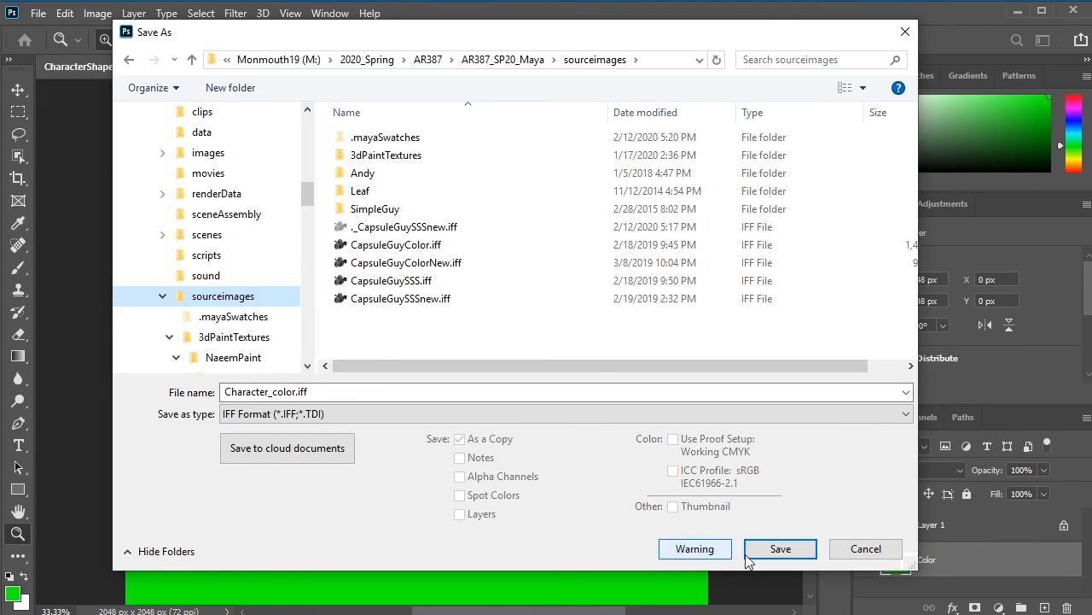
click(788, 549)
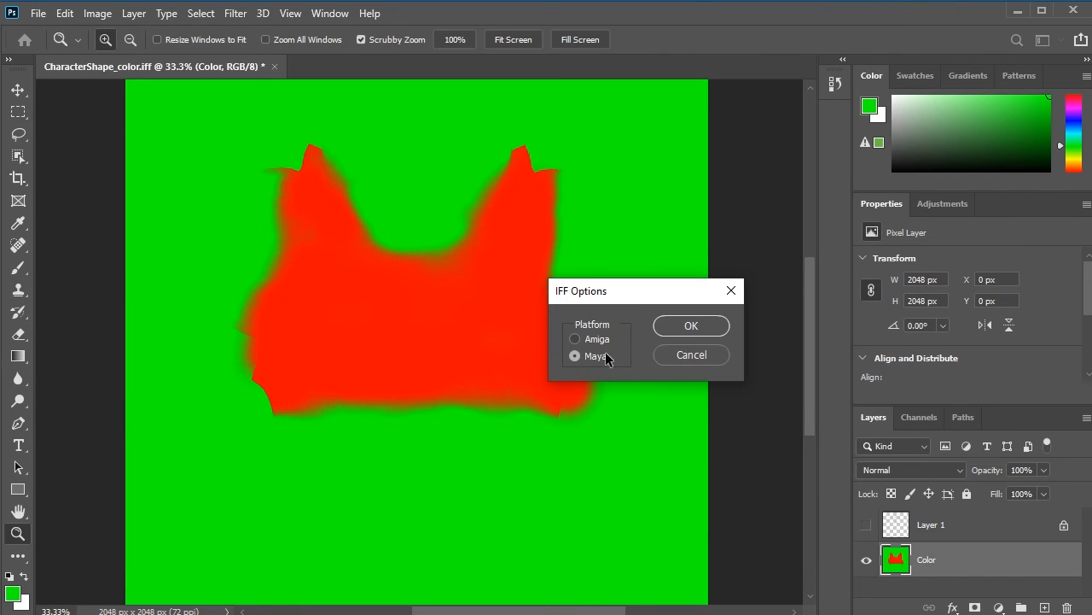
click(693, 328)
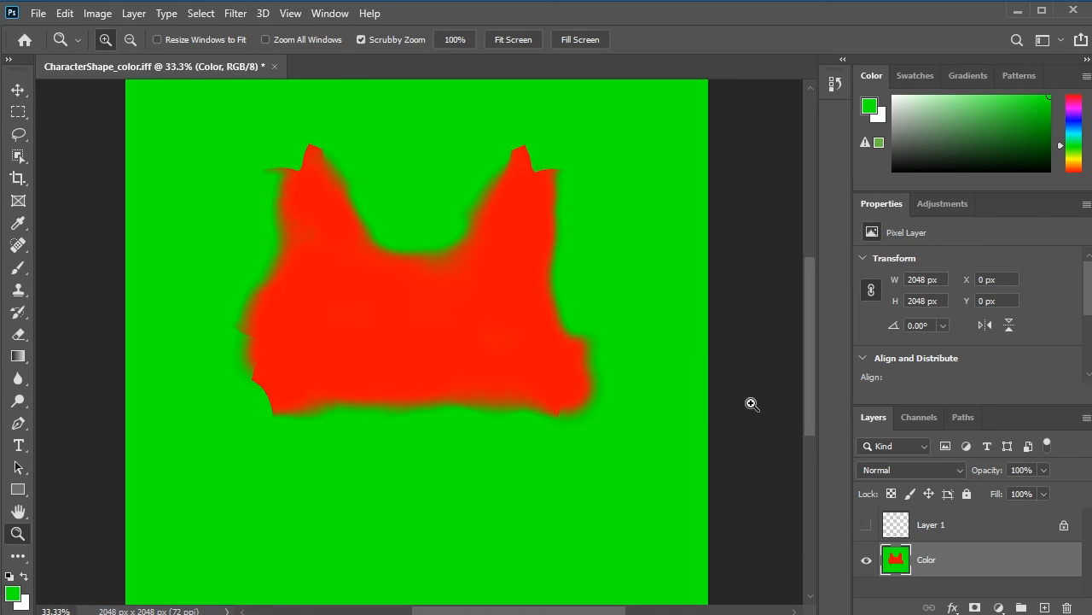